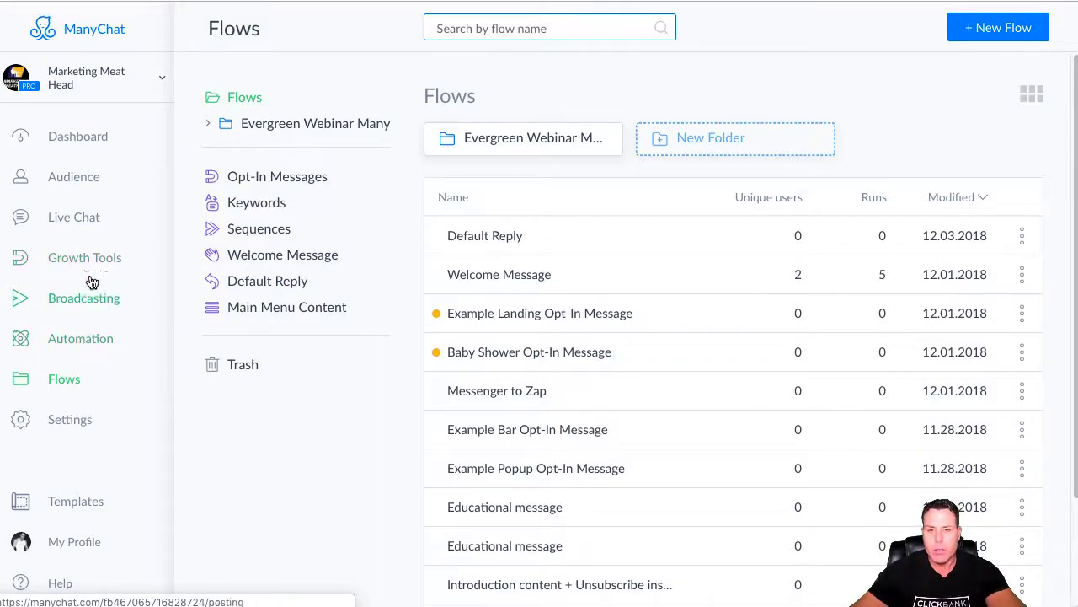
# Review the opt-in actions of the Template - Evergreen Webinar Growth Tool (Messenger Ref URL), and return to the flows overview.
pyautogui.click(77, 255)
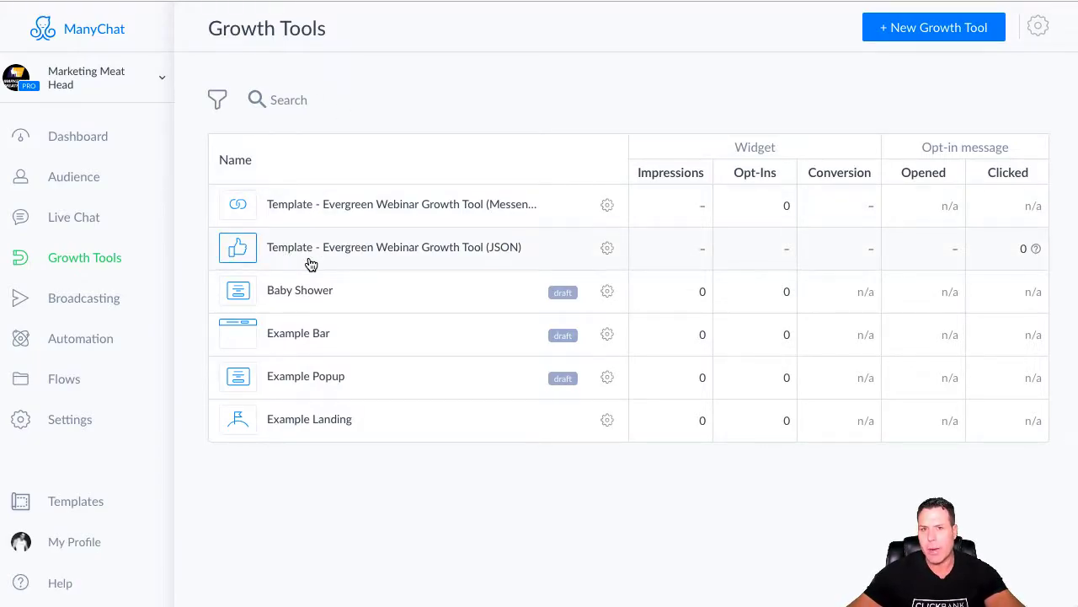
pyautogui.click(362, 206)
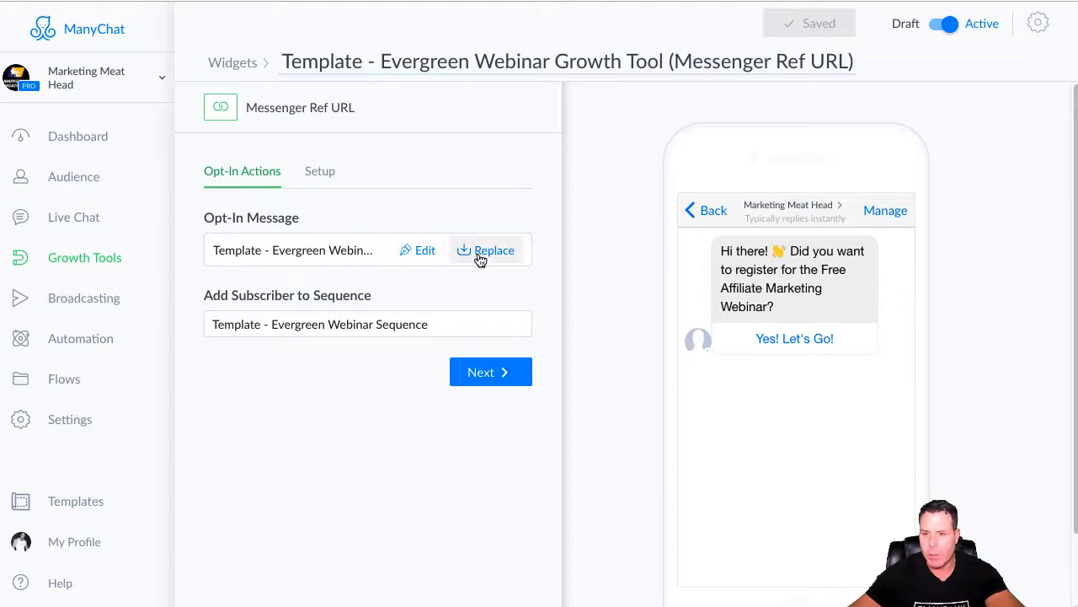
pyautogui.click(91, 261)
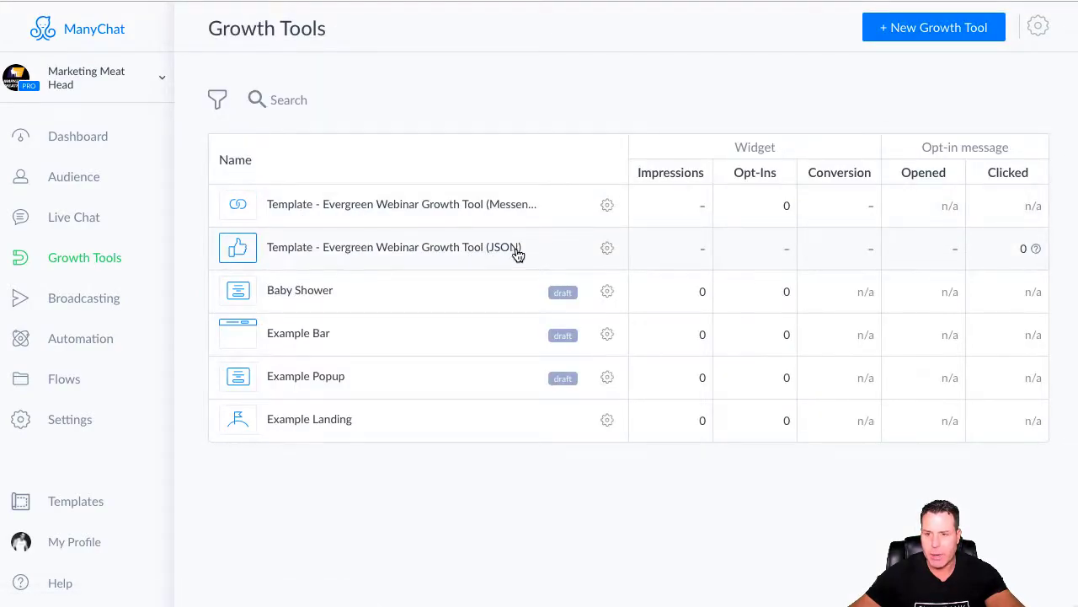
pyautogui.click(353, 221)
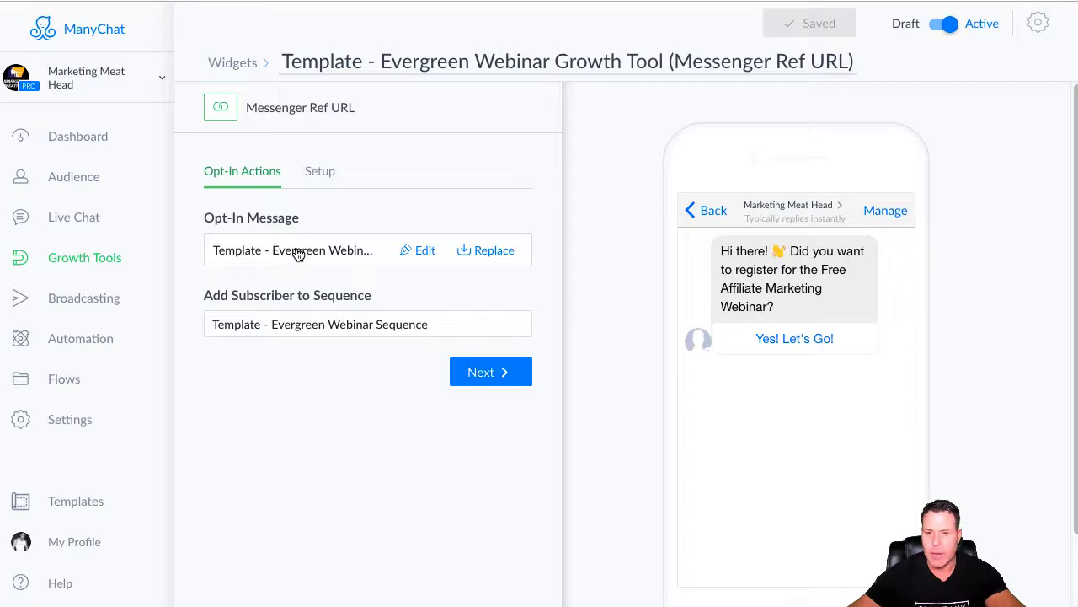
pyautogui.click(70, 387)
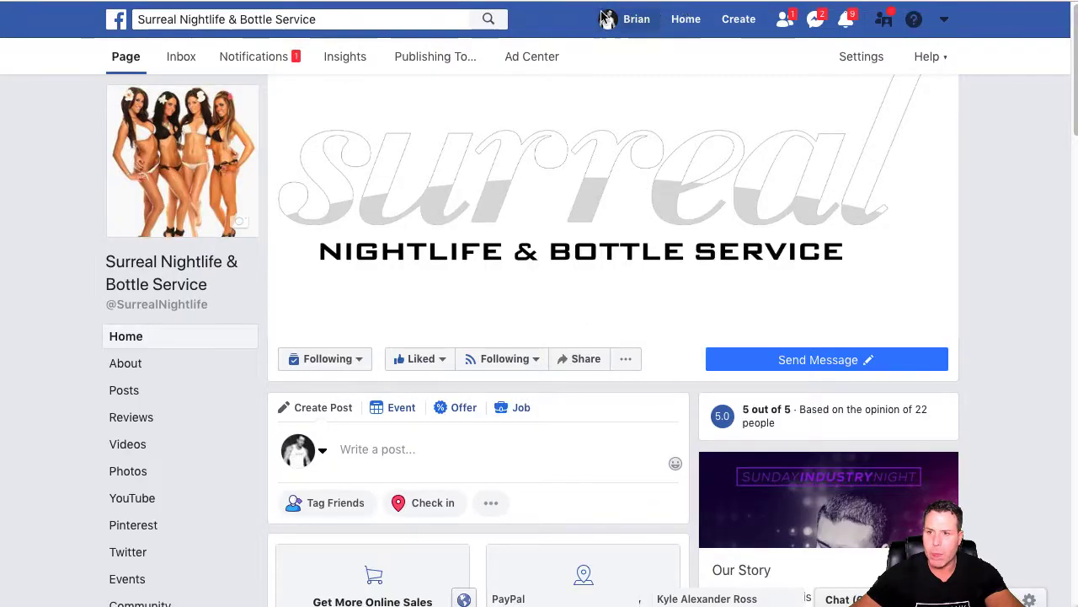
# Switch to Facebook, search for "marketing meat head" and open the Marketing Meat Head page.
pyautogui.click(339, 17)
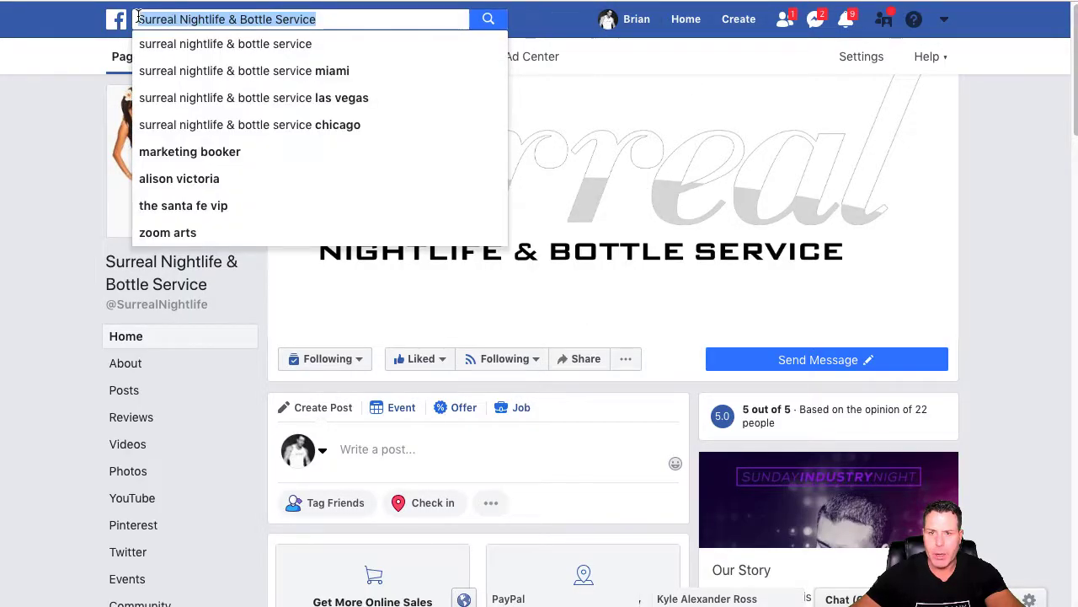
pyautogui.write('mark')
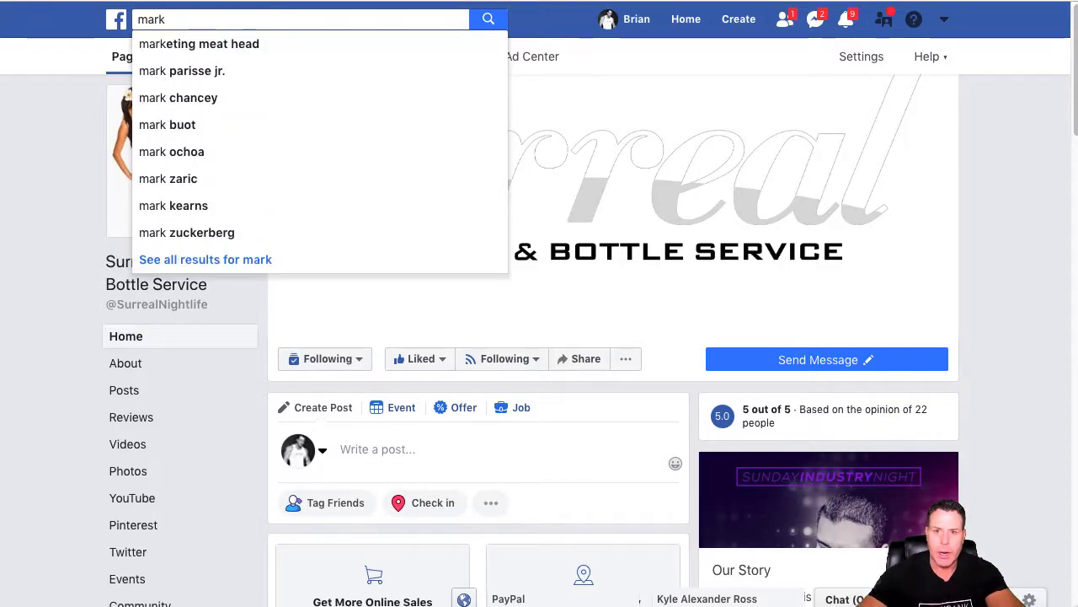
pyautogui.click(224, 46)
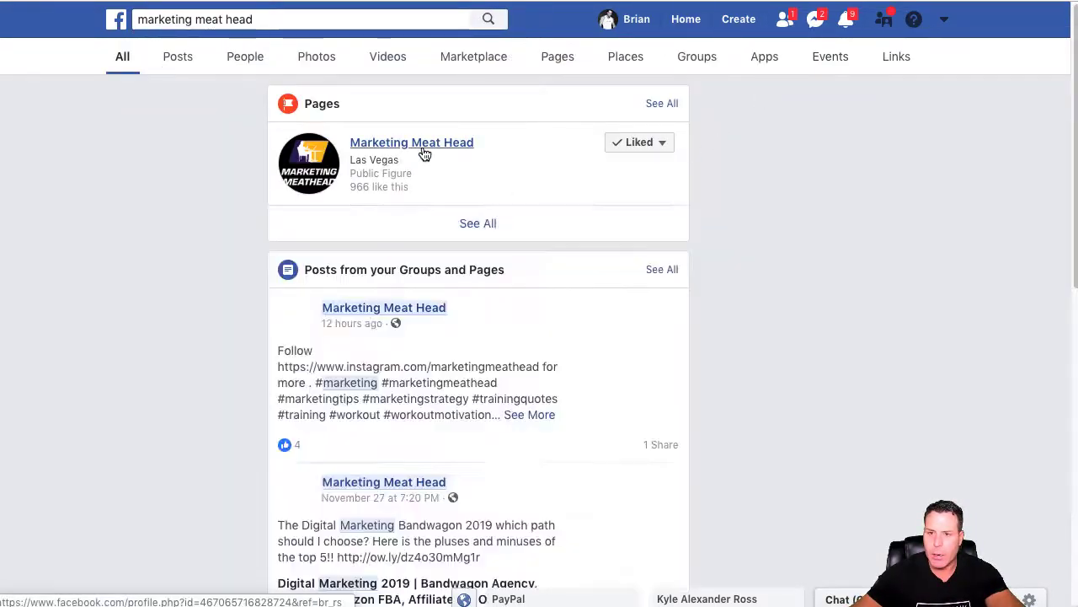
pyautogui.click(419, 145)
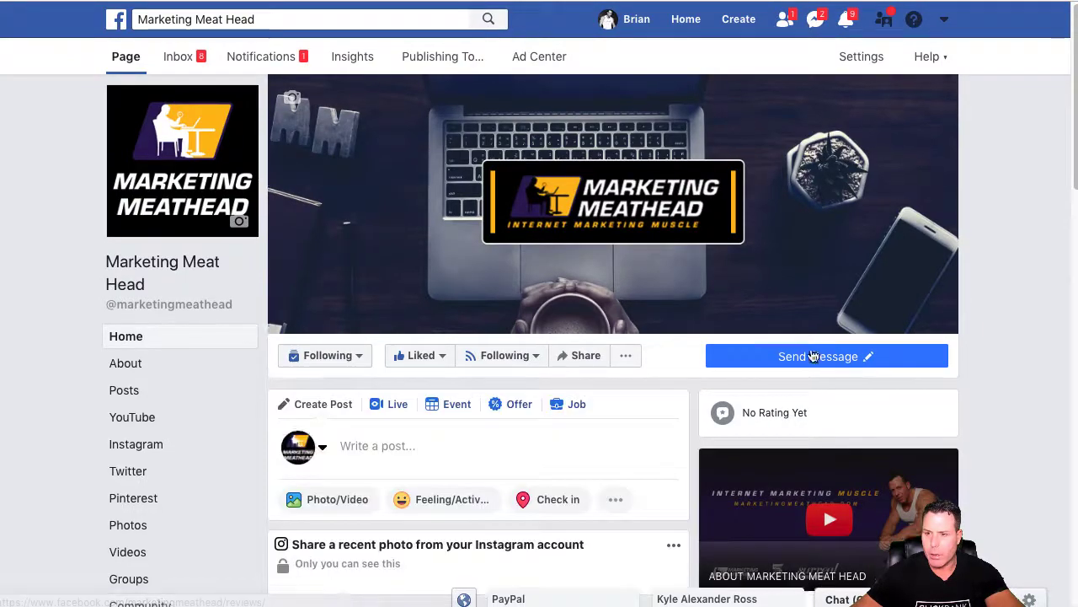
# Test the page's Send Message button and close the chat window it opens.
pyautogui.scroll(-10, 811, 349)
pyautogui.scroll(3, 801, 410)
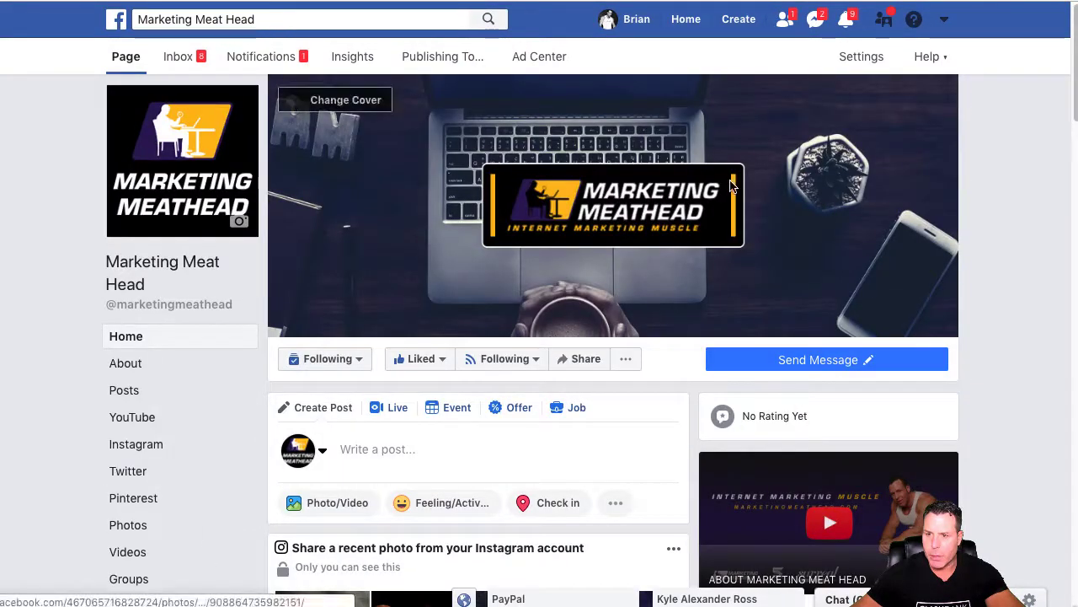
pyautogui.moveTo(758, 360)
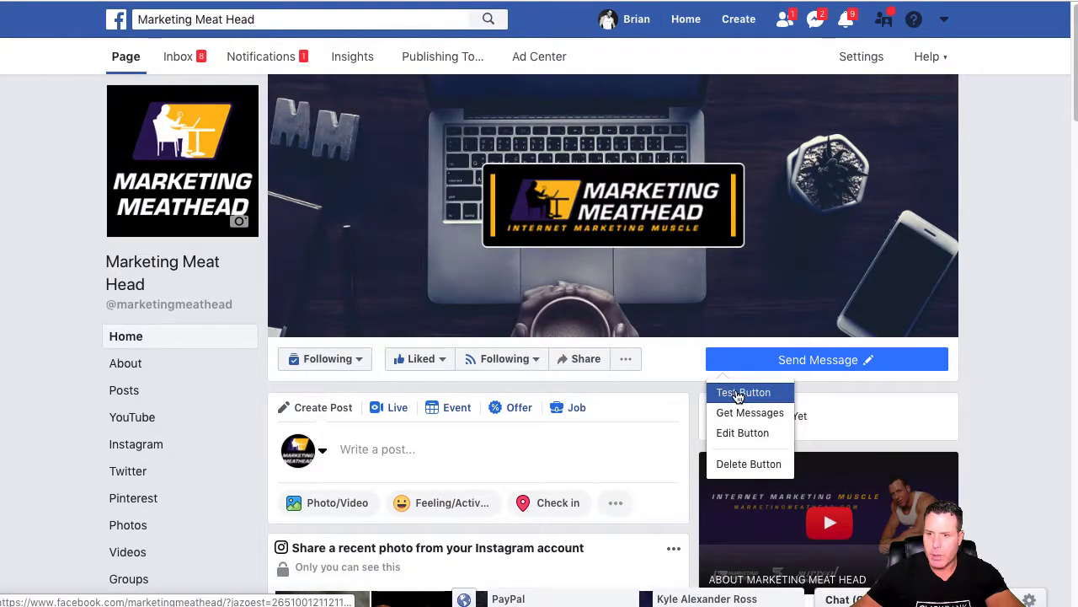
pyautogui.click(738, 393)
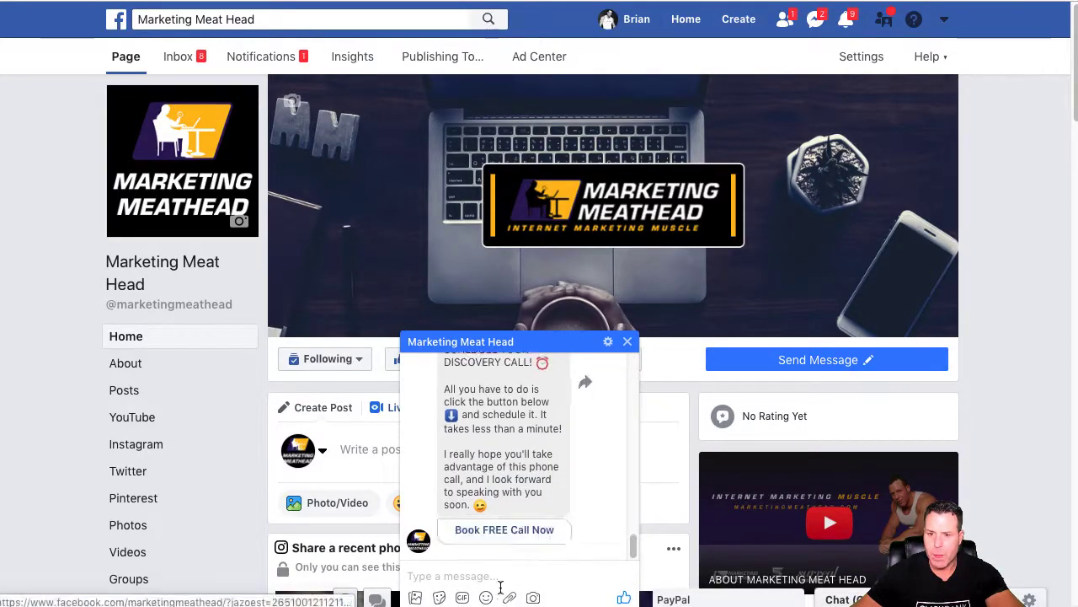
pyautogui.click(627, 341)
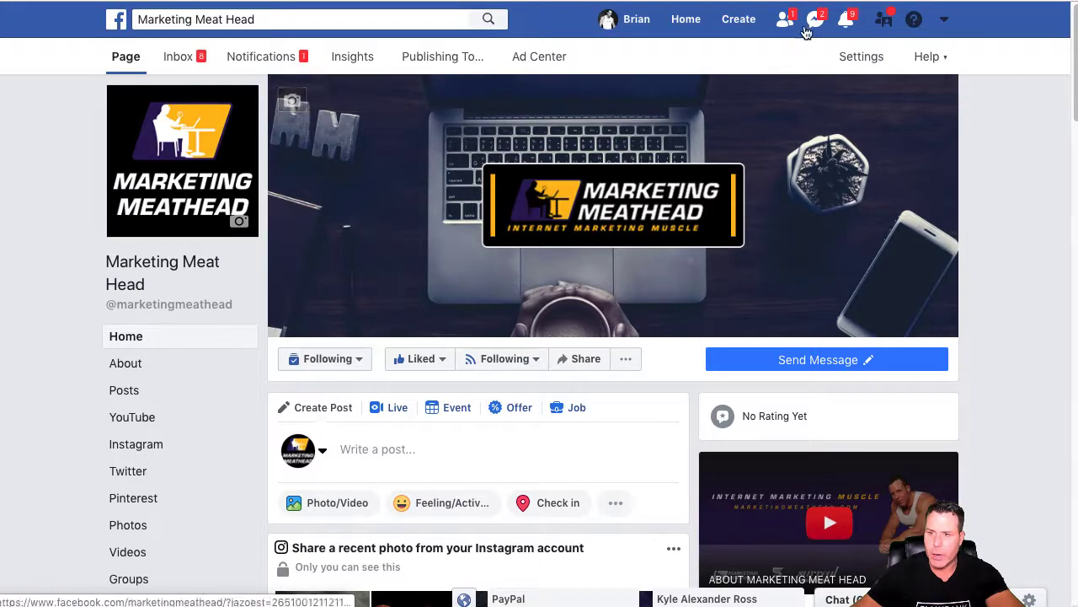
# Show all recent conversations in the full Messenger view.
pyautogui.click(816, 24)
pyautogui.click(817, 28)
pyautogui.click(817, 28)
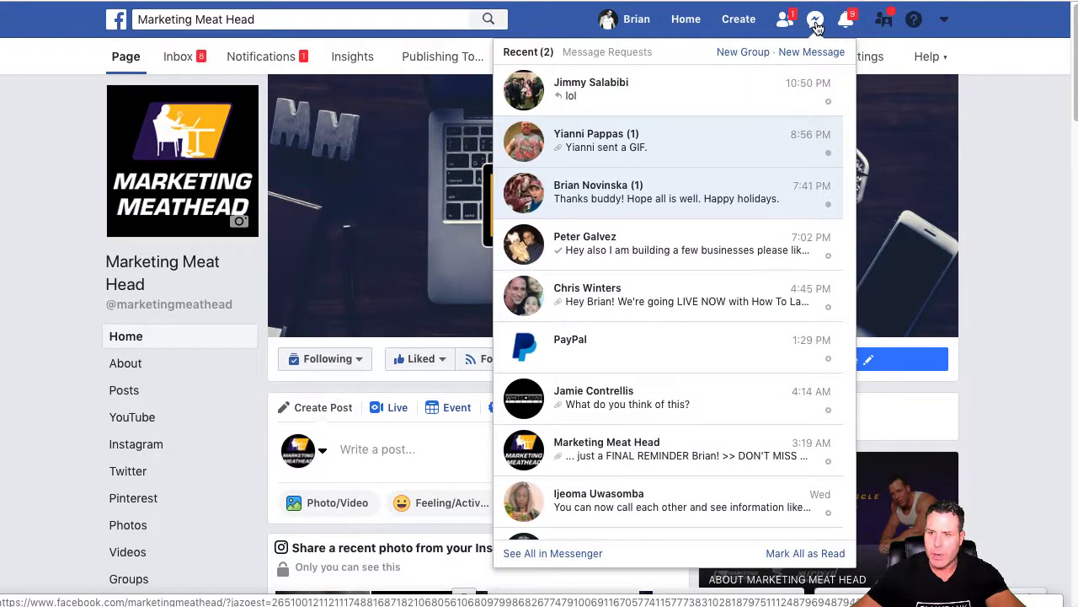
pyautogui.click(565, 555)
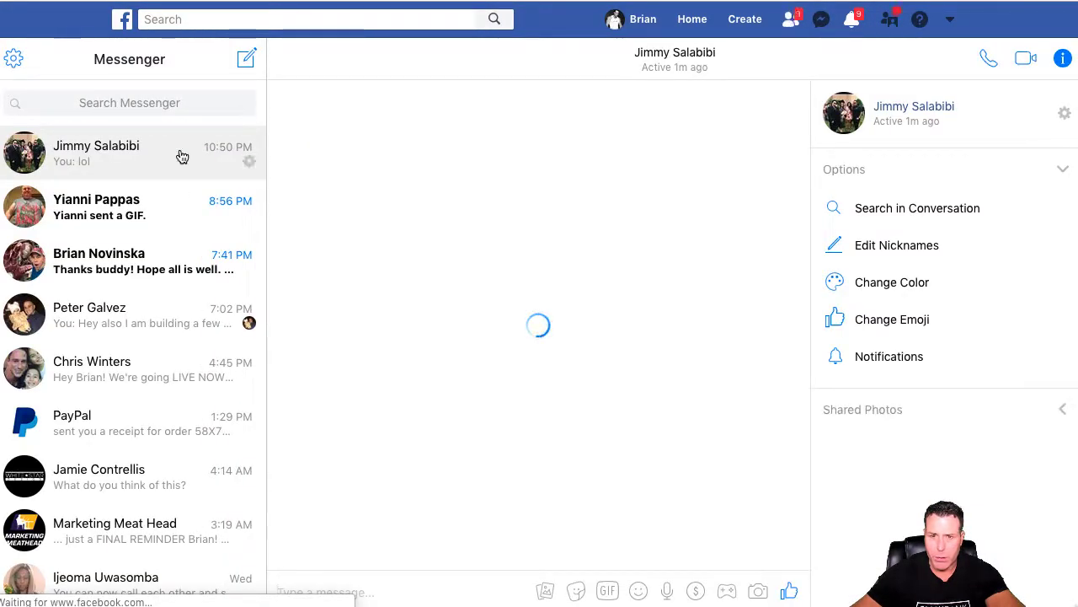
# Permanently delete the Messenger conversation with Marketing Meat Head.
pyautogui.rightClick(245, 531)
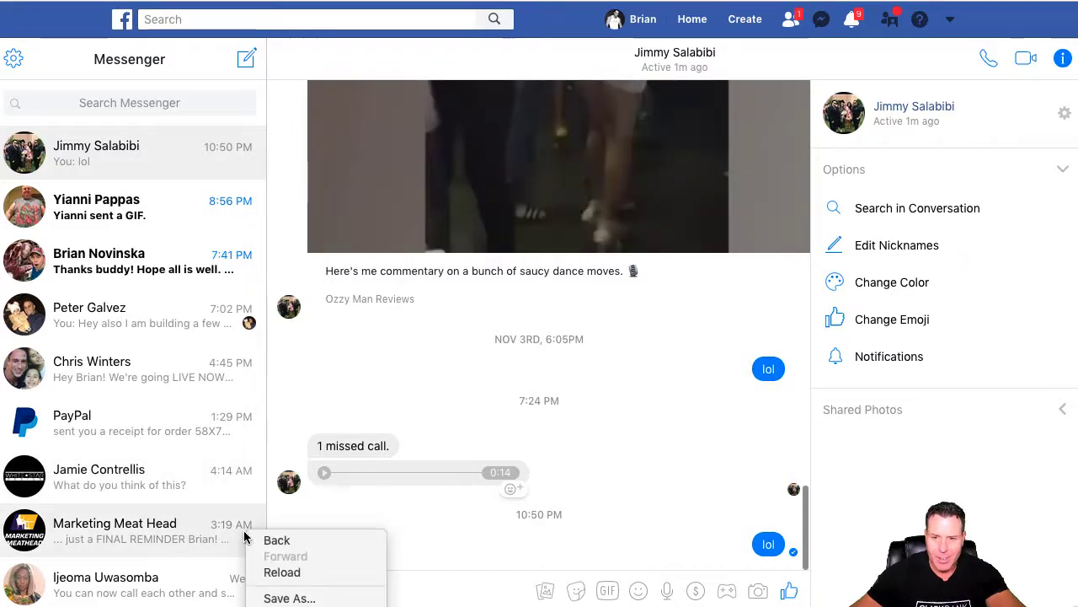
pyautogui.click(219, 554)
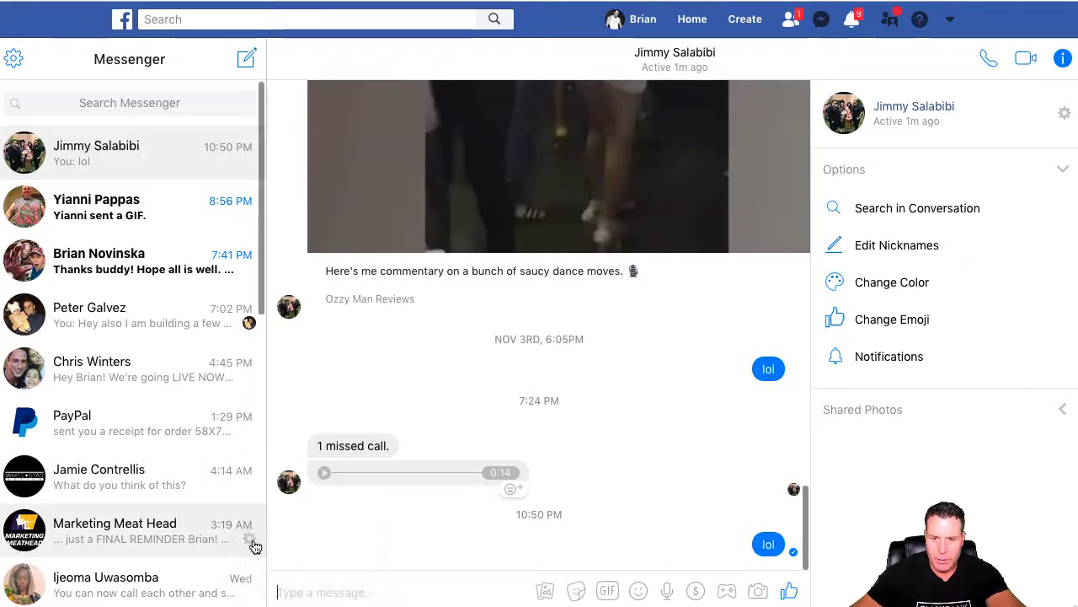
pyautogui.rightClick(253, 539)
pyautogui.click(240, 536)
pyautogui.click(247, 544)
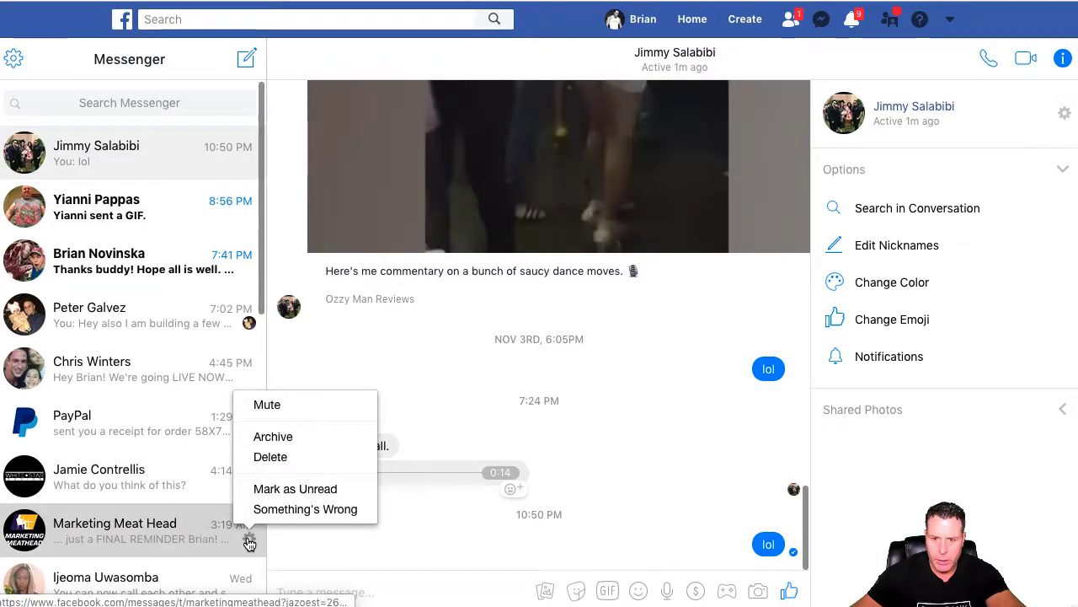
pyautogui.click(275, 457)
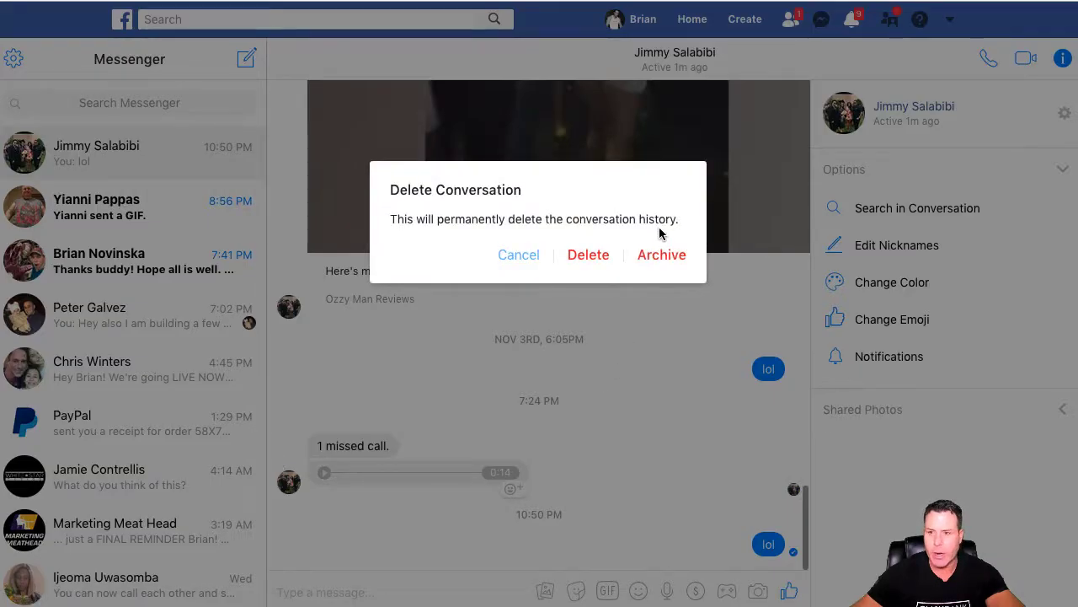
pyautogui.click(595, 261)
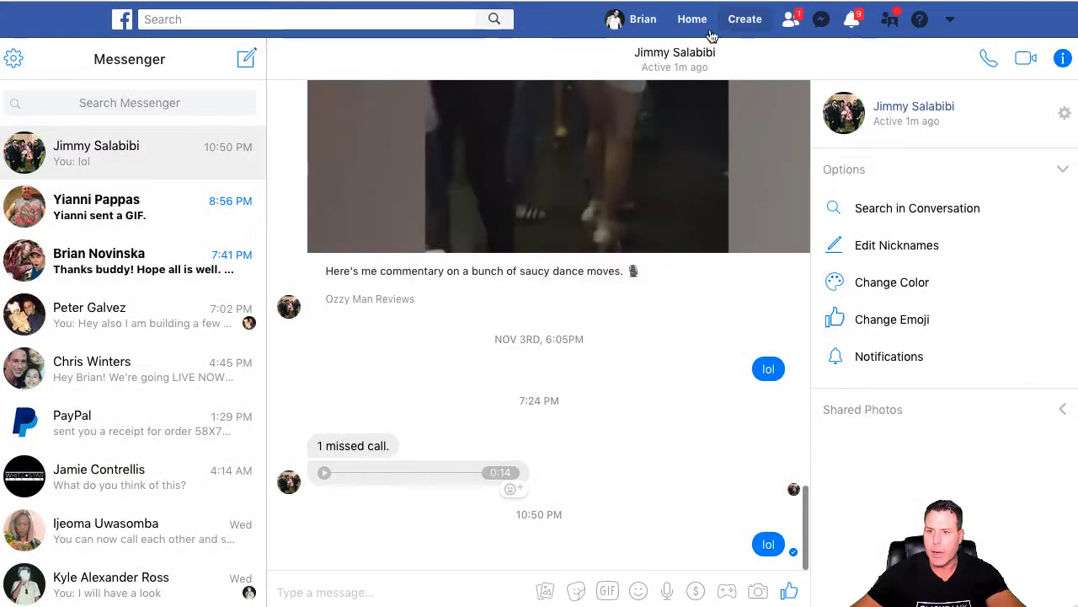
# Return to the Marketing Meat Head page and start a fresh bot chat by testing its Send Message button.
pyautogui.click(251, 19)
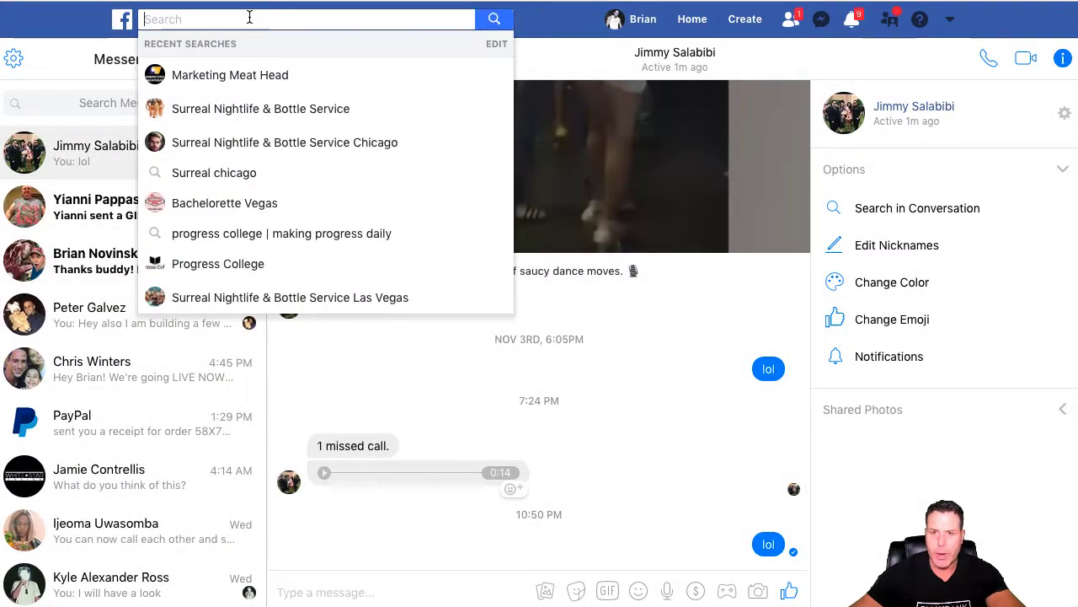
pyautogui.click(238, 75)
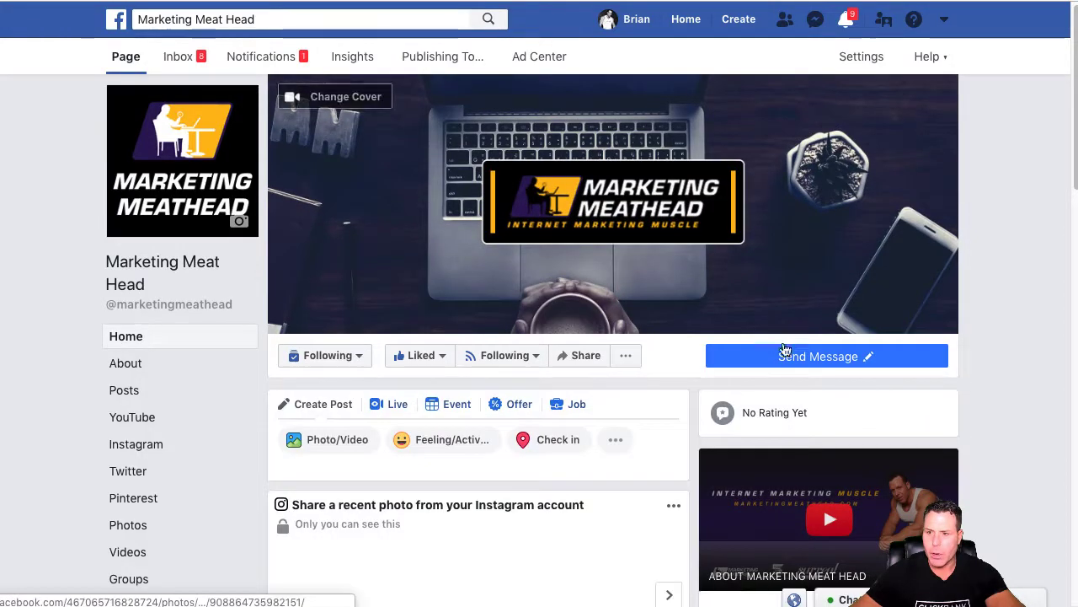
pyautogui.moveTo(783, 371)
pyautogui.click(726, 388)
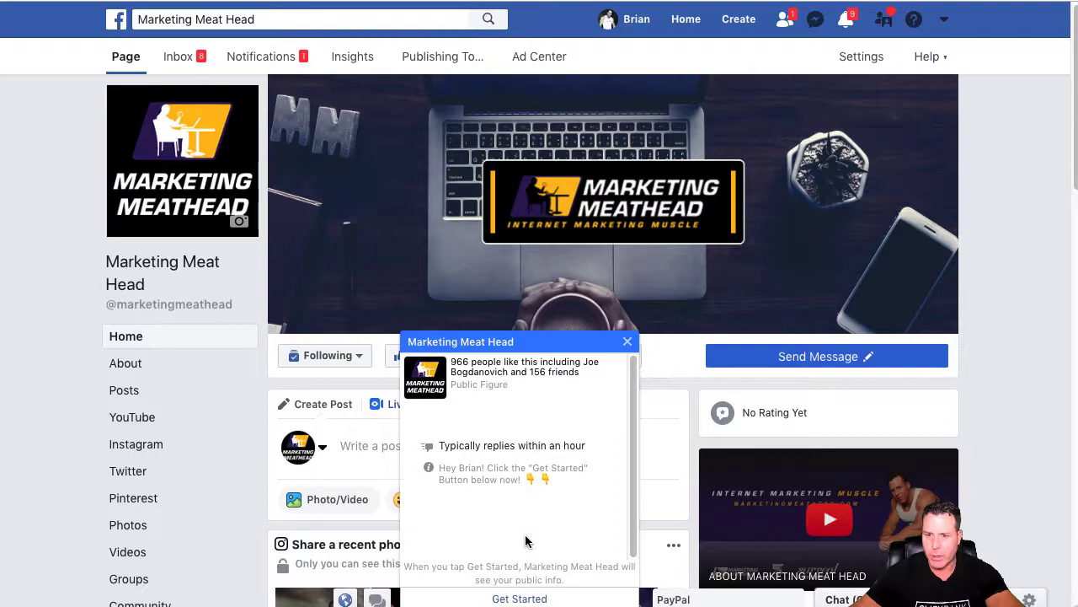
pyautogui.click(533, 600)
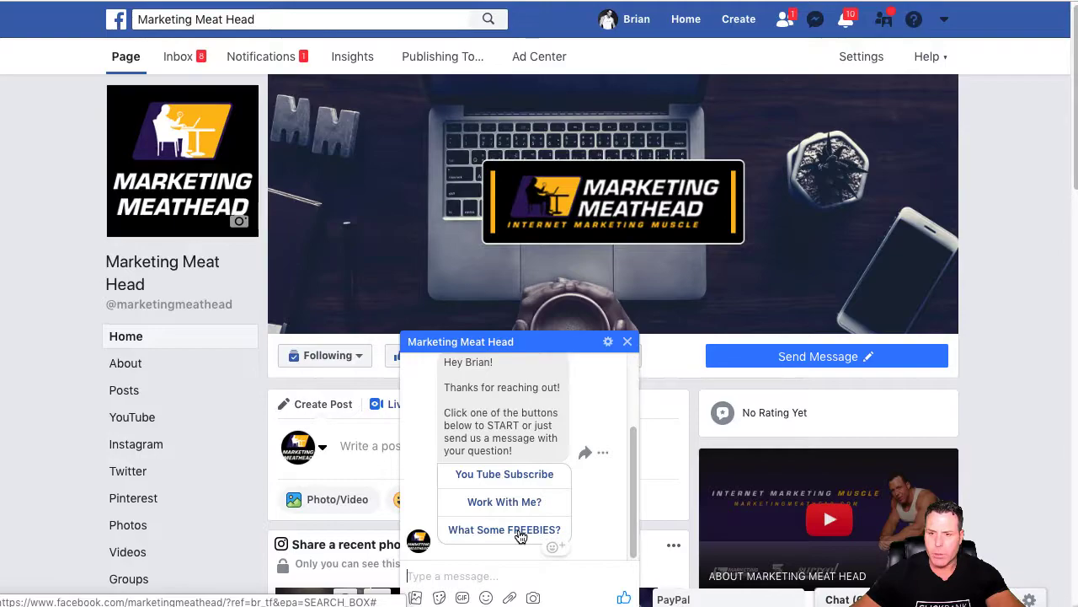
# Try the bot's replies using the "What Some FREEBIES?" option, the message "Hey" and the "Talk to human" option.
pyautogui.click(520, 531)
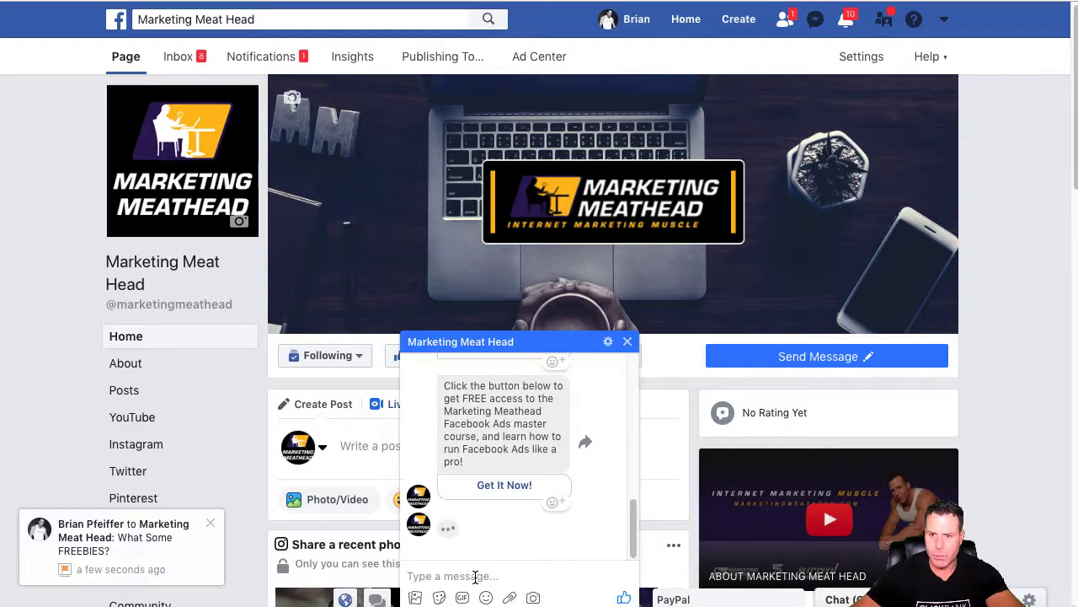
pyautogui.click(463, 576)
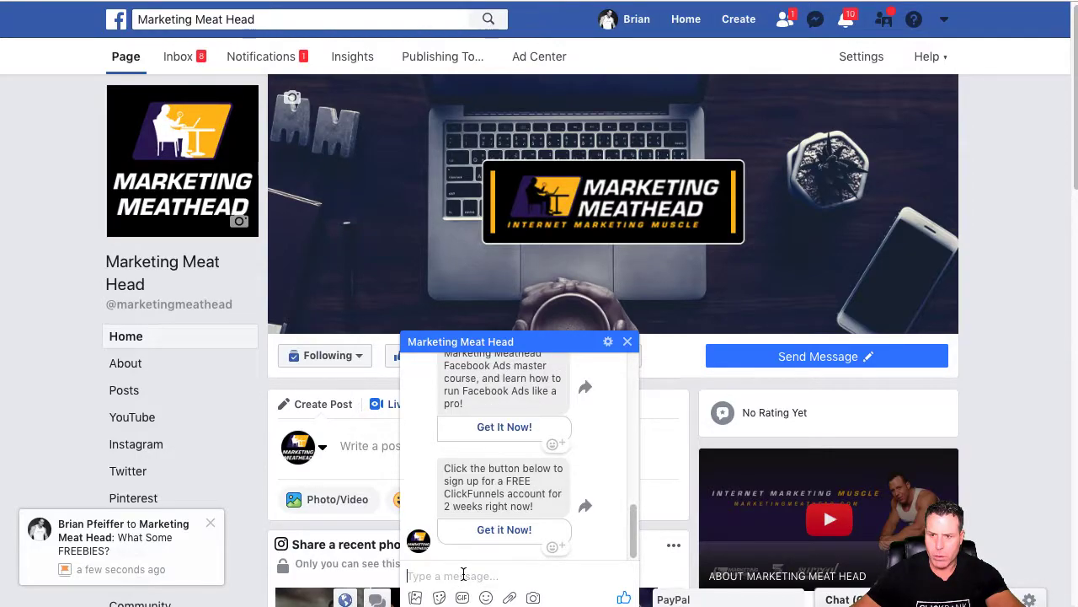
pyautogui.write('Hey')
pyautogui.press('Return')
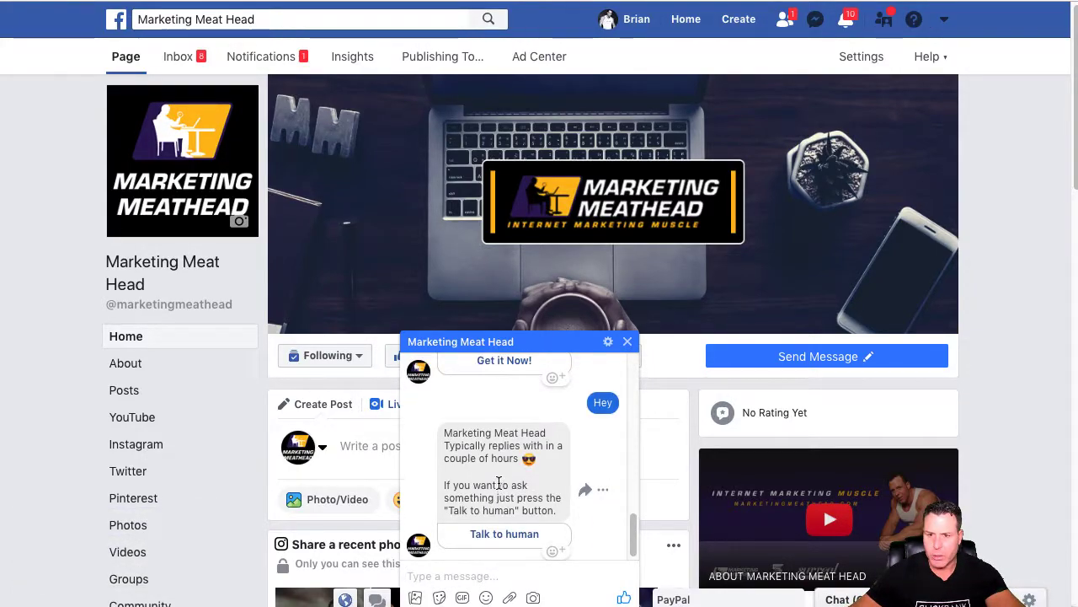
pyautogui.click(505, 534)
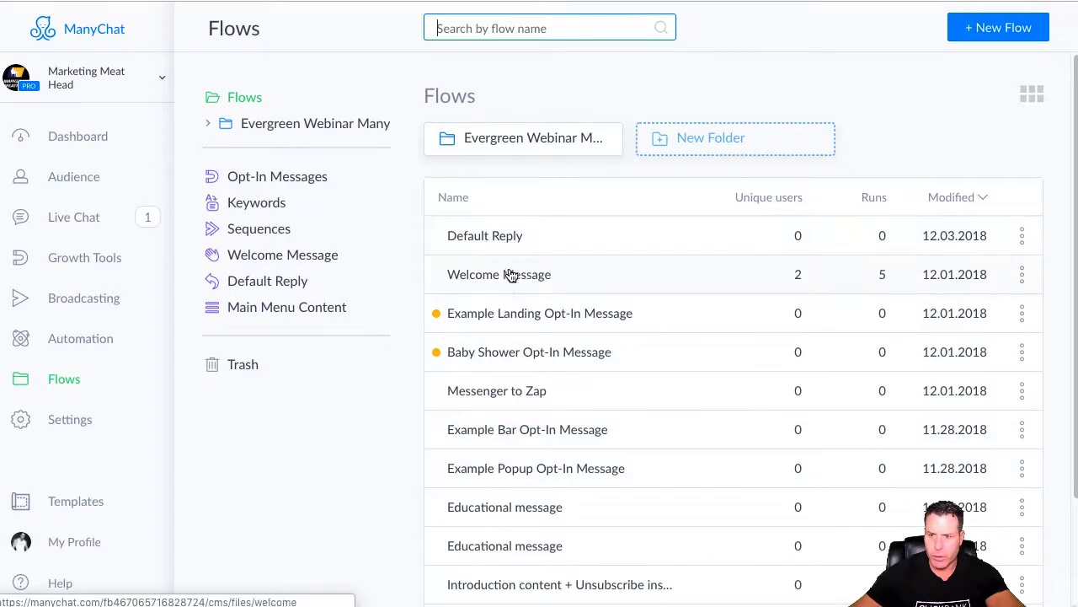
# Switch to ManyChat and open the Template - Evergreen Webinar Opt In flow from the nested Evergreen Webinar template folders.
pyautogui.click(532, 147)
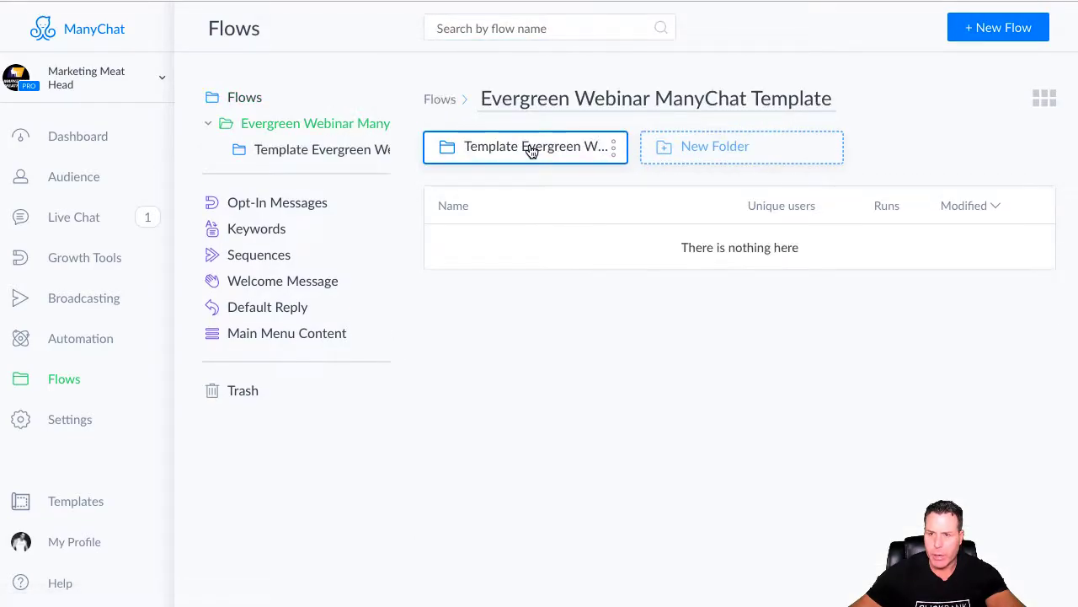
pyautogui.click(597, 145)
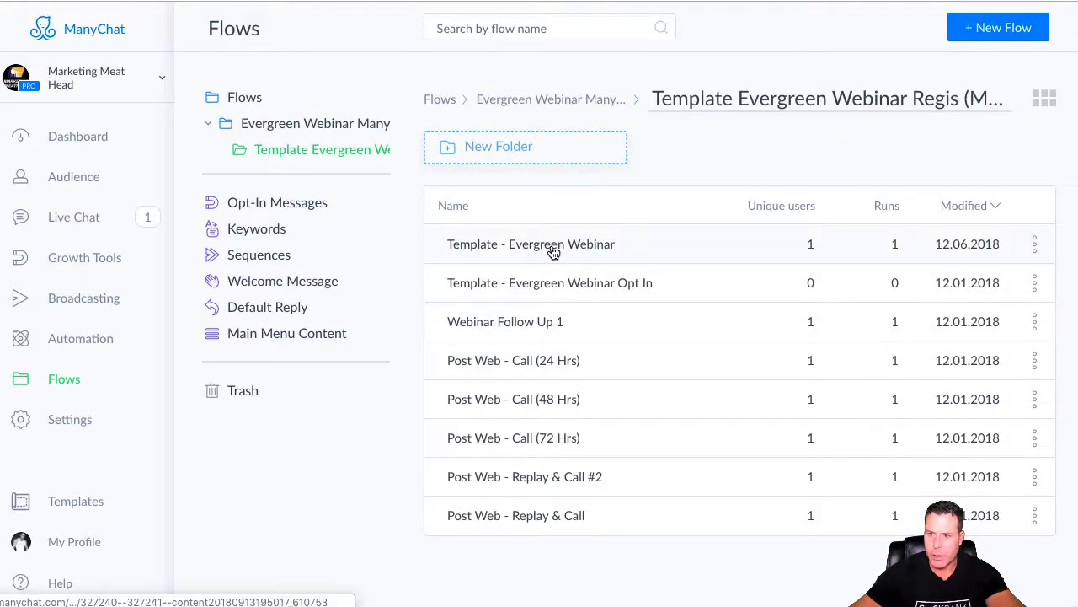
pyautogui.click(576, 289)
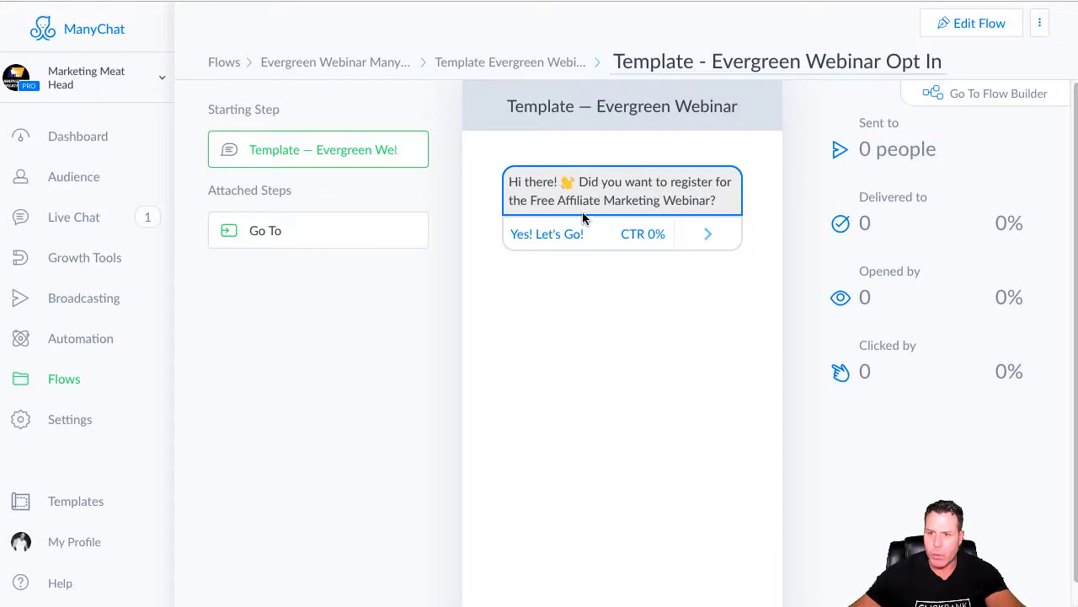
# Examine the "Yes! Let's Go!" button's info, and open the flow for editing to see which flow the button starts.
pyautogui.click(547, 240)
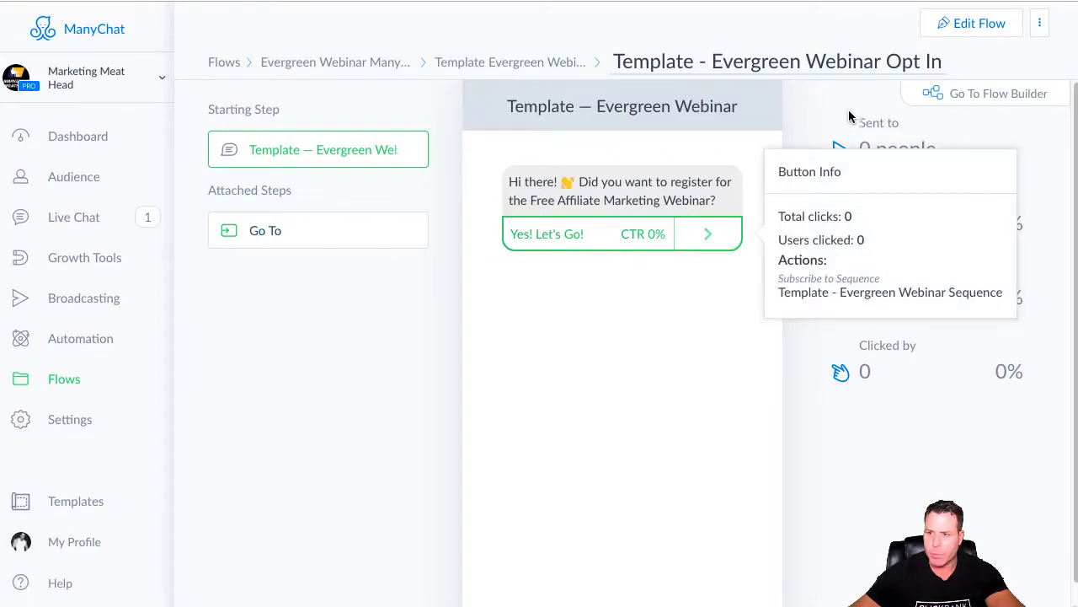
pyautogui.click(975, 23)
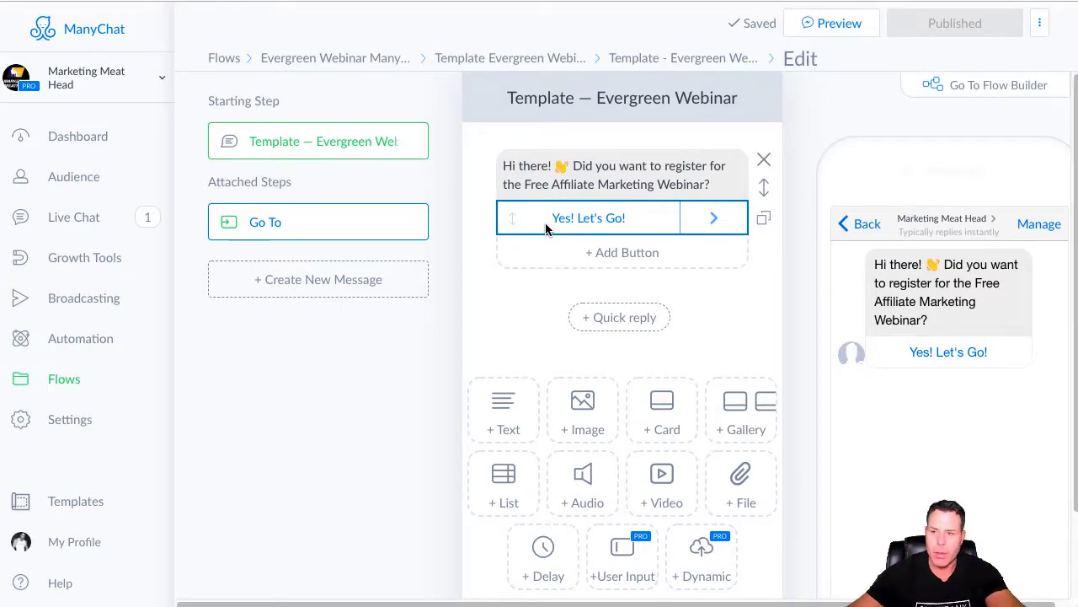
pyautogui.click(627, 224)
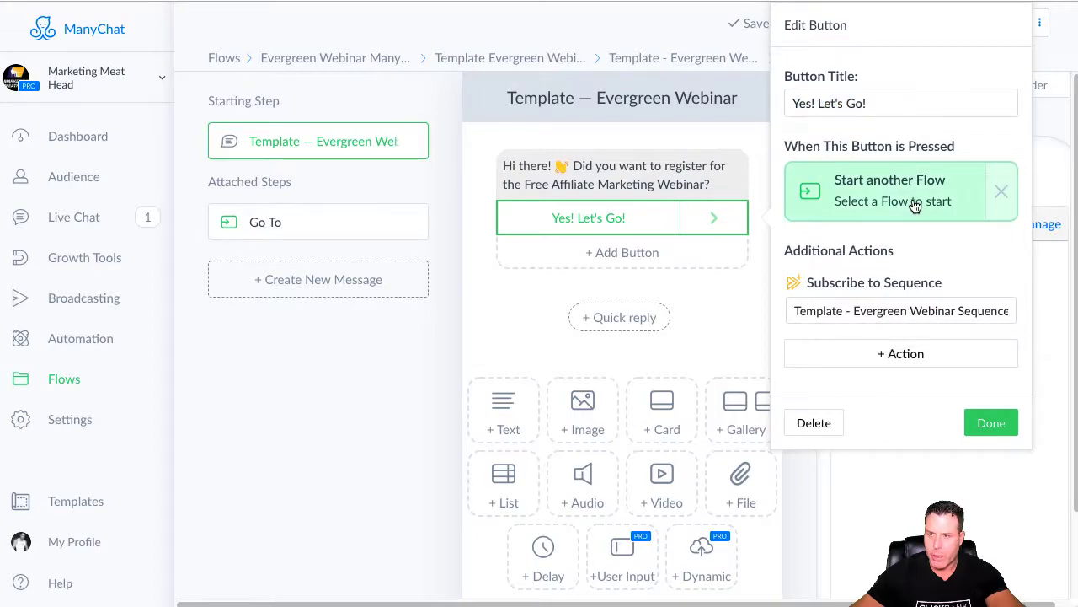
pyautogui.click(915, 200)
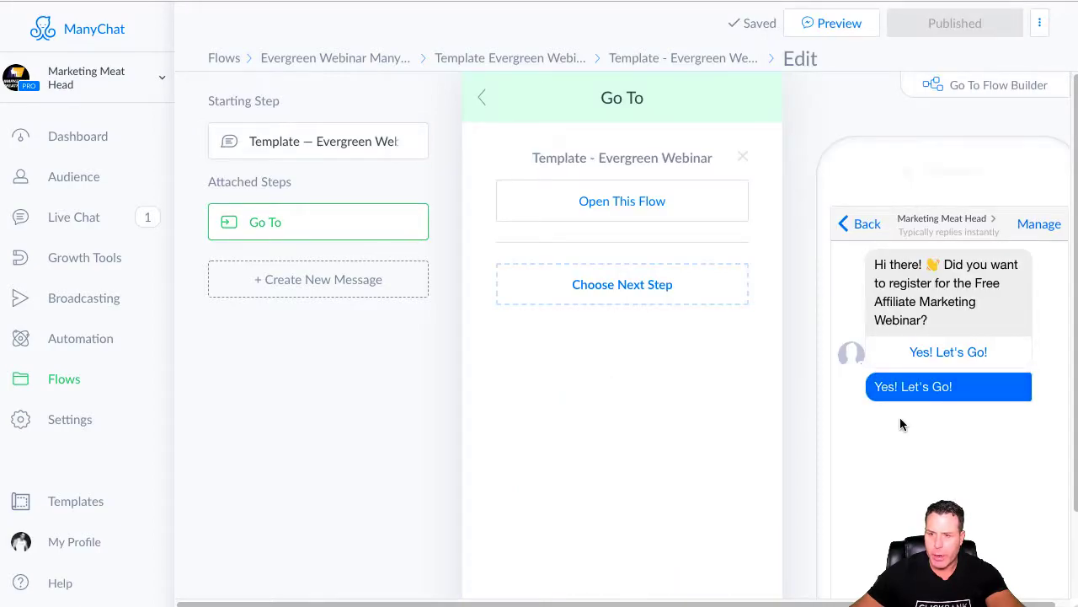
# Examine the opt-in flow in Flow Builder, following the "Yes! Let's Go!" button through the sequence-subscription action to the Go To step.
pyautogui.click(305, 228)
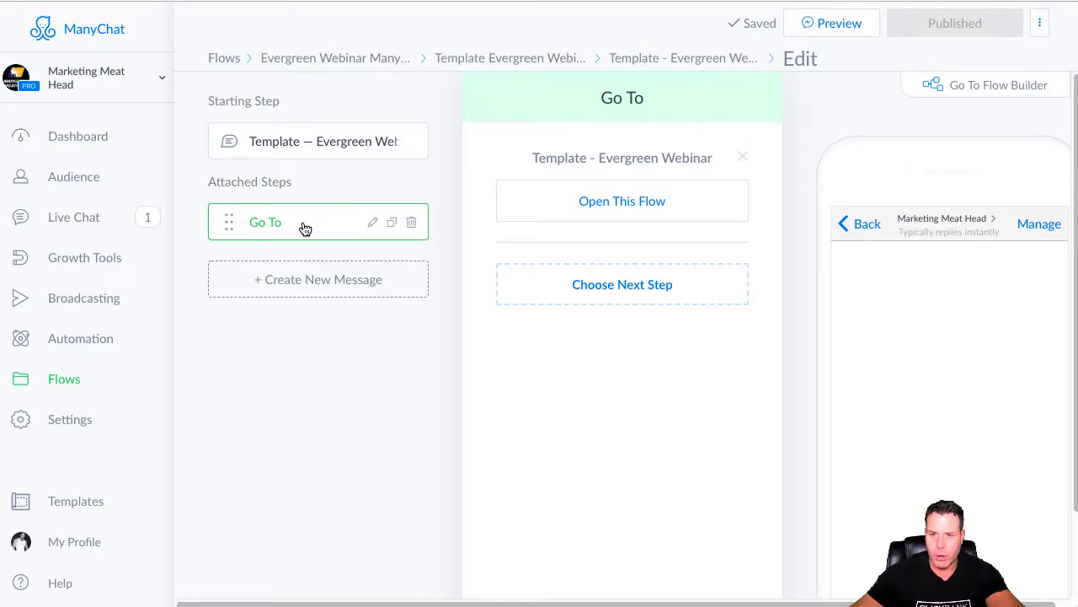
pyautogui.click(971, 87)
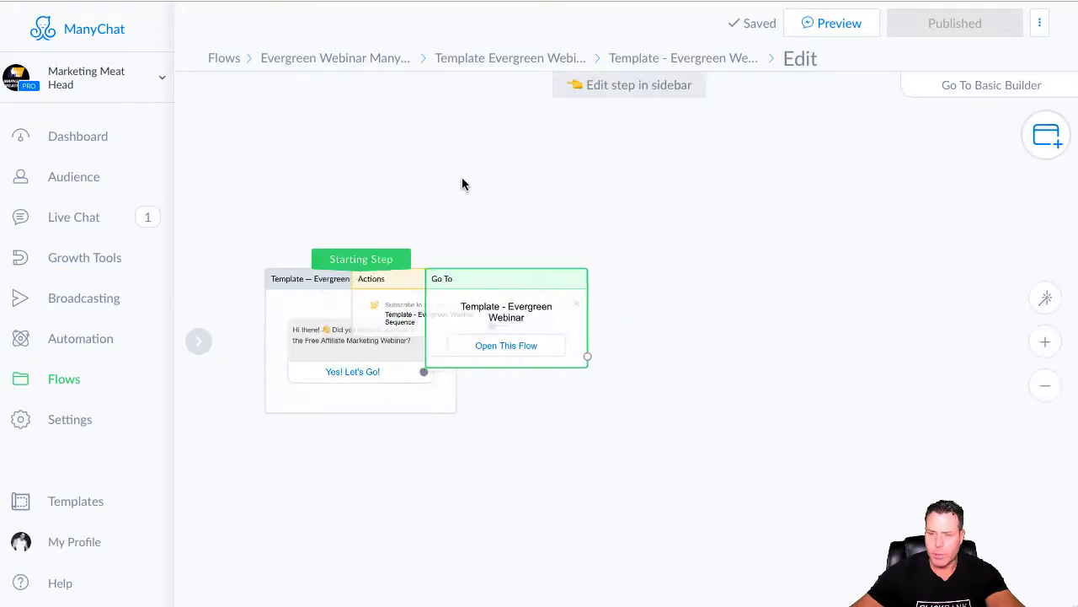
pyautogui.click(340, 401)
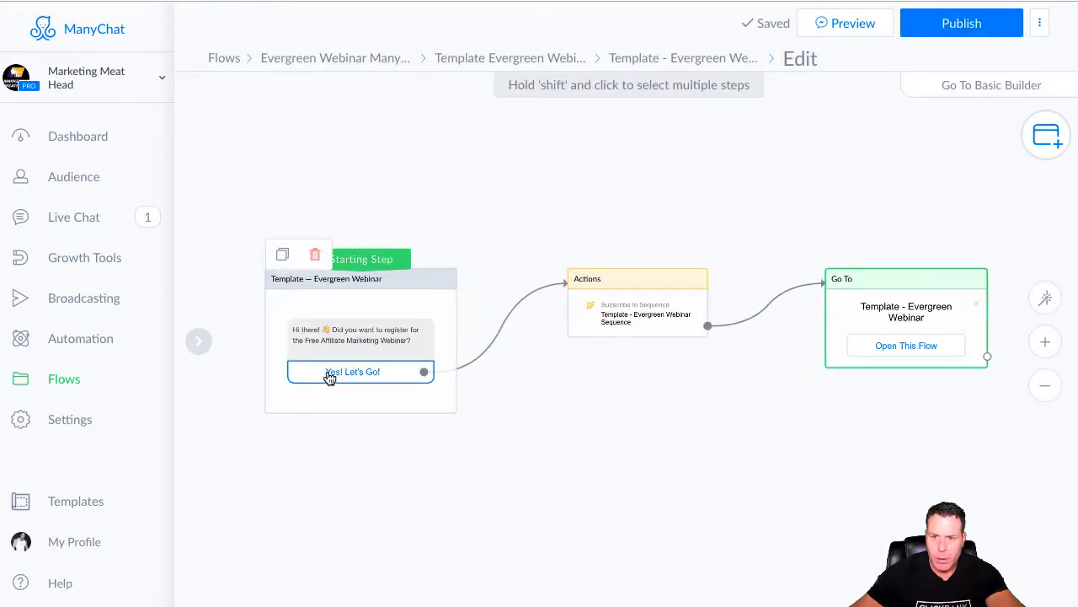
pyautogui.moveTo(506, 359)
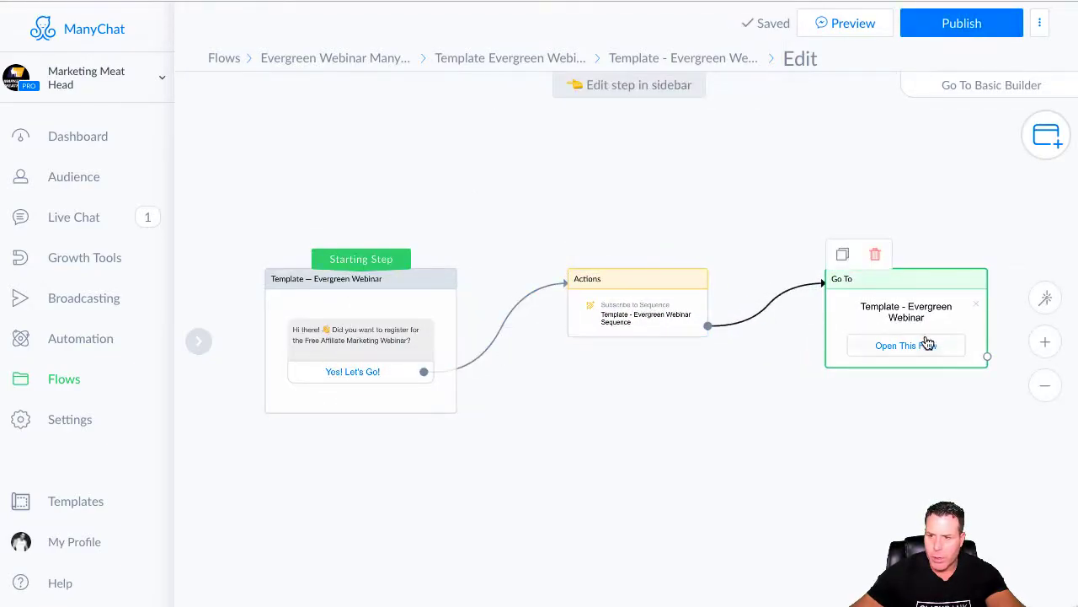
pyautogui.click(620, 329)
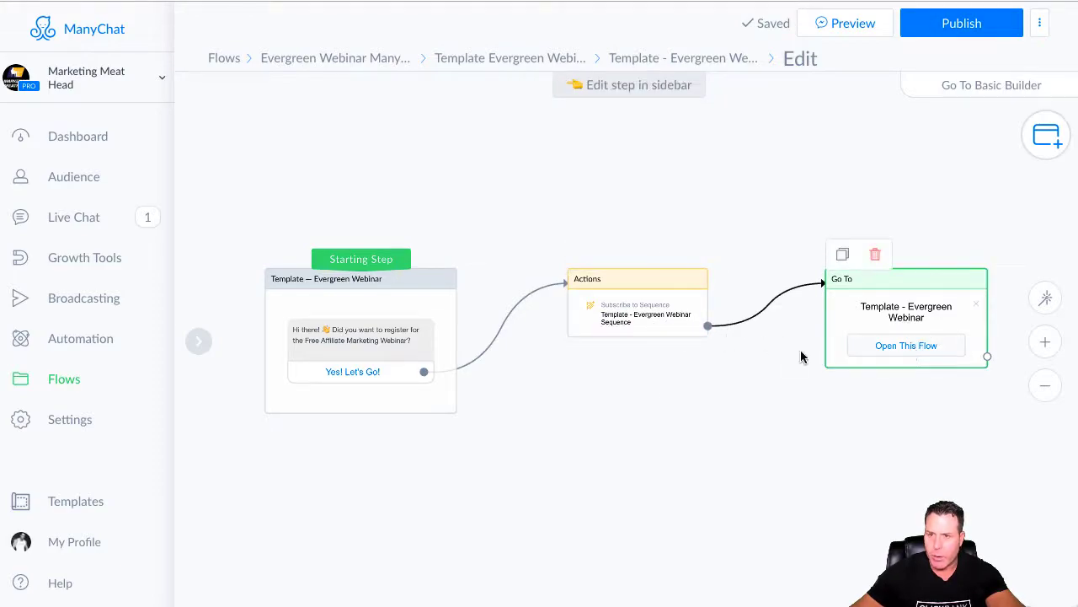
# Open the Webinar Follow Up 1 flow from the nested Evergreen Webinar template folders to view its message.
pyautogui.click(71, 377)
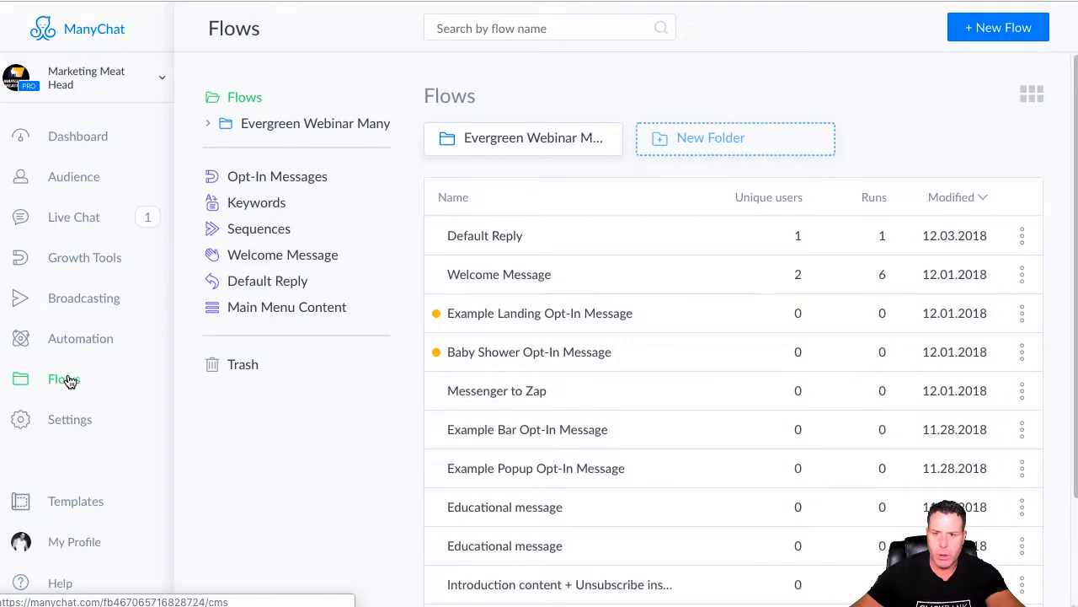
pyautogui.click(581, 138)
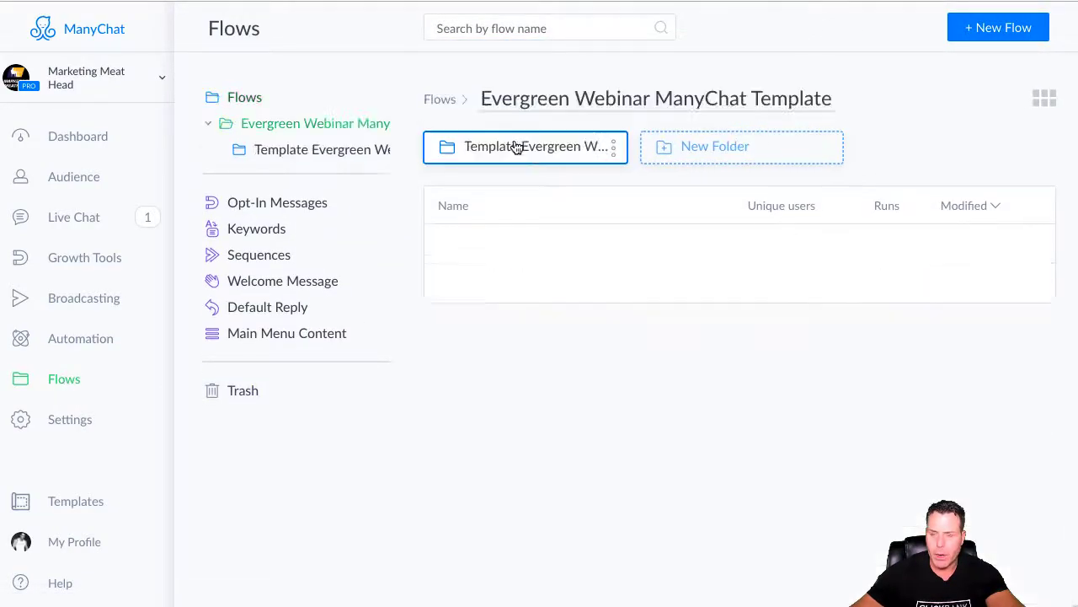
pyautogui.click(500, 150)
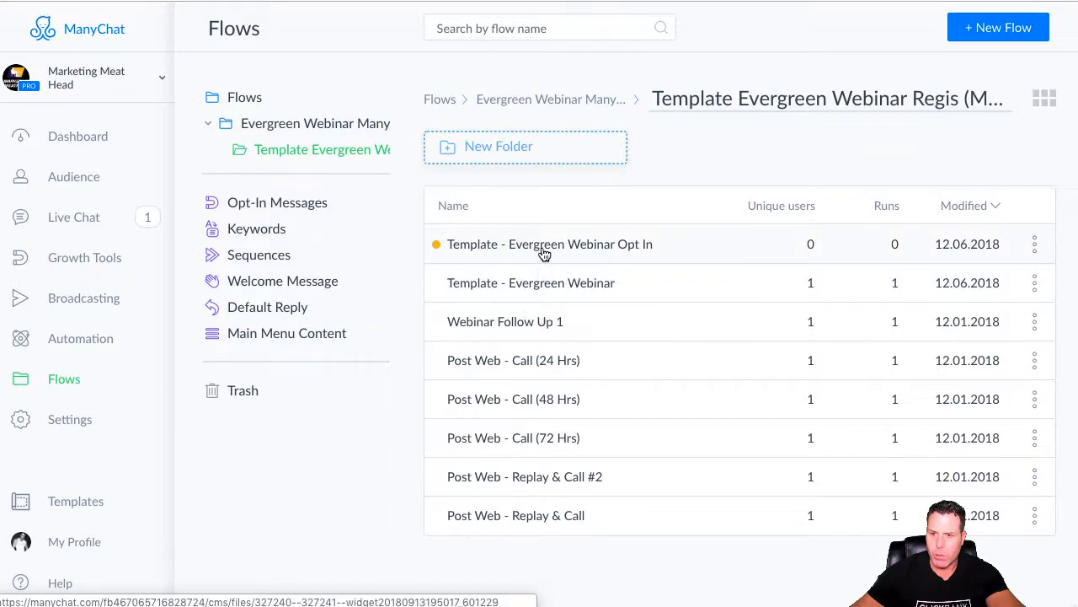
pyautogui.click(520, 322)
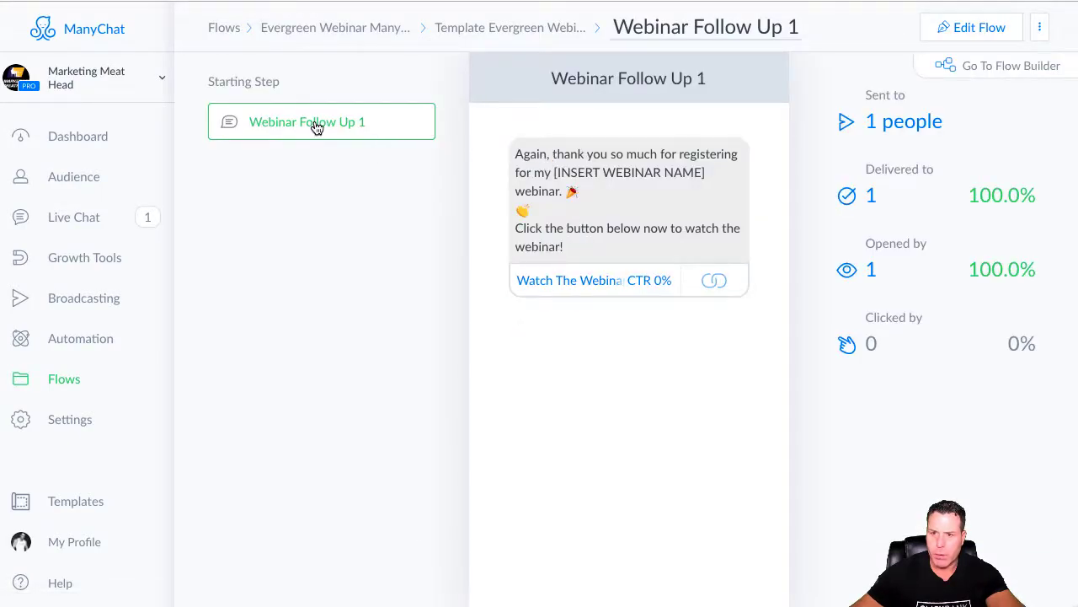
# View the Welcome Message flow and the Example Landing Opt-In Message flow from the main flows list.
pyautogui.click(61, 381)
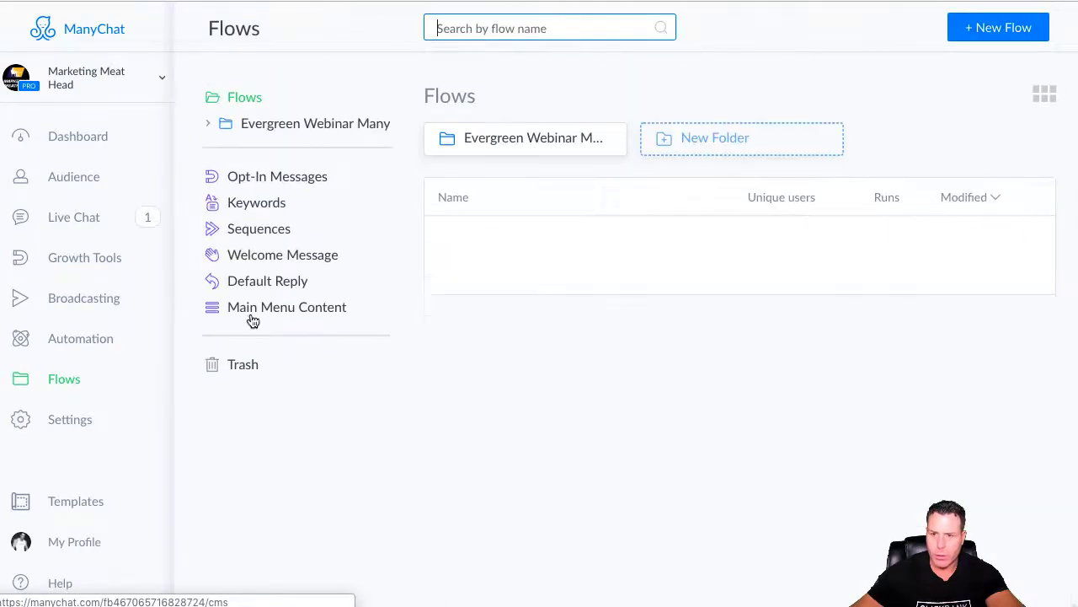
pyautogui.click(442, 253)
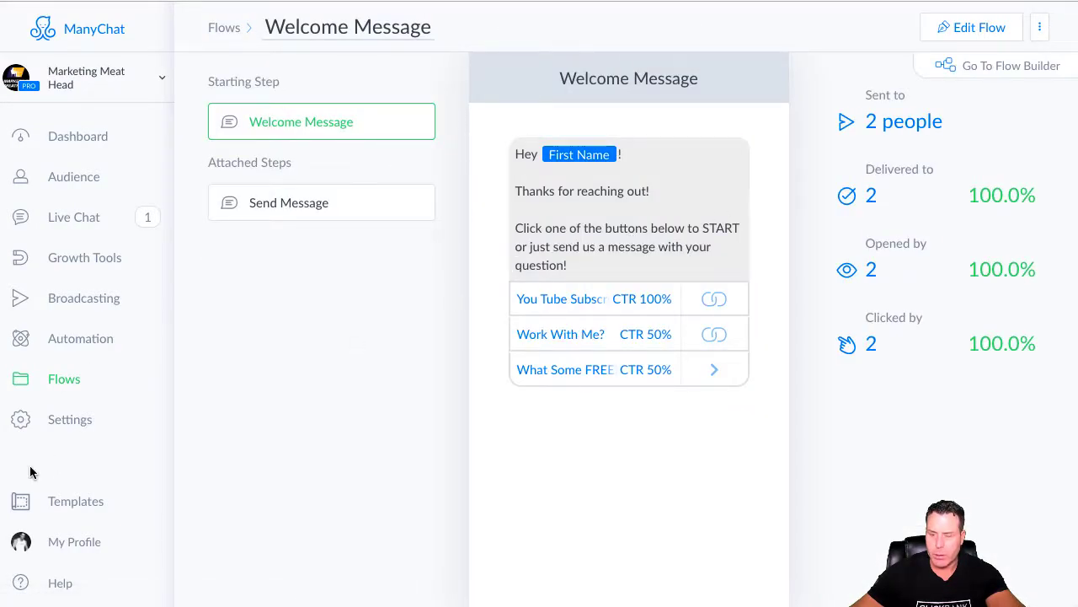
pyautogui.click(79, 397)
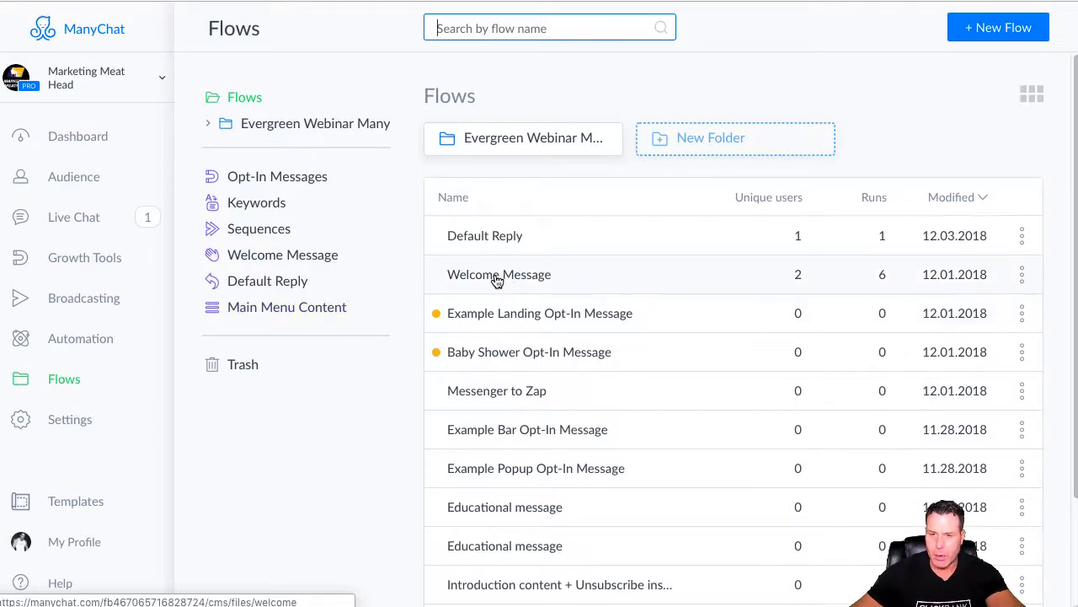
pyautogui.click(489, 313)
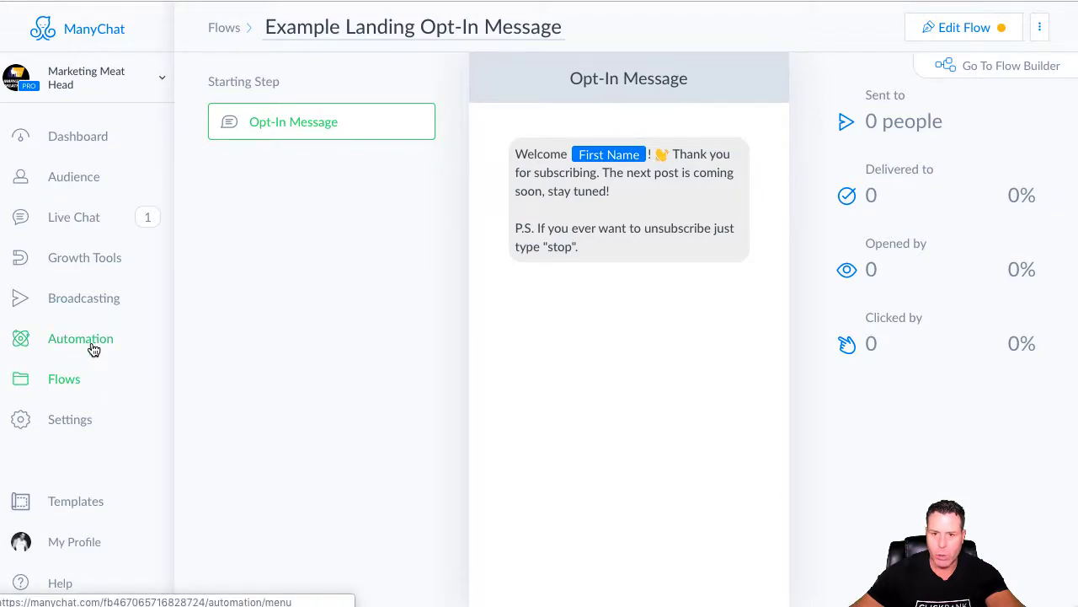
# Open the Template - Evergreen Webinar flow from the nested template folders and review its messages.
pyautogui.click(65, 379)
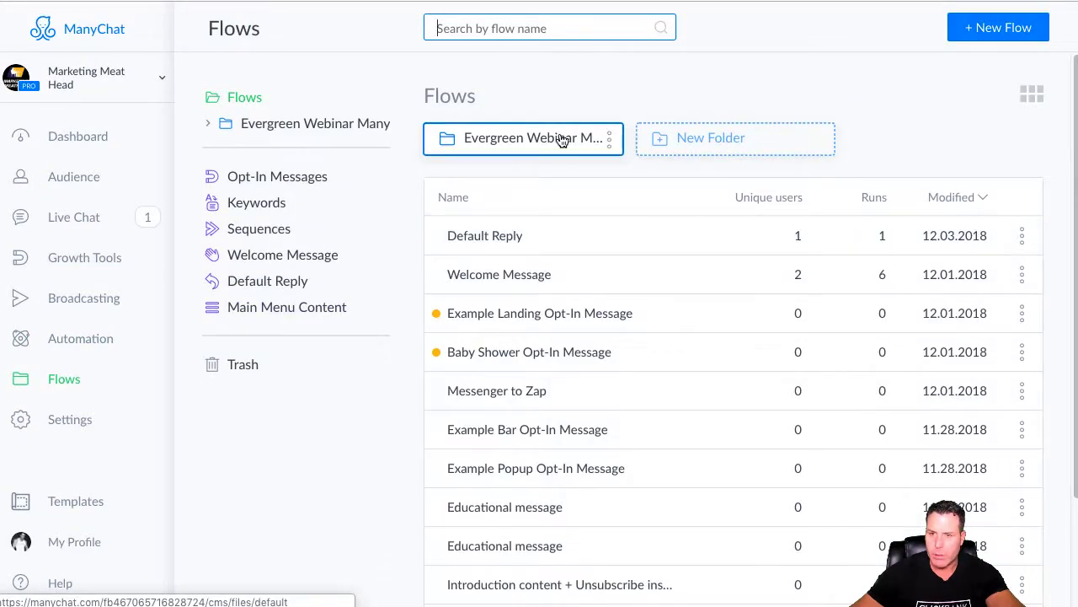
pyautogui.click(556, 140)
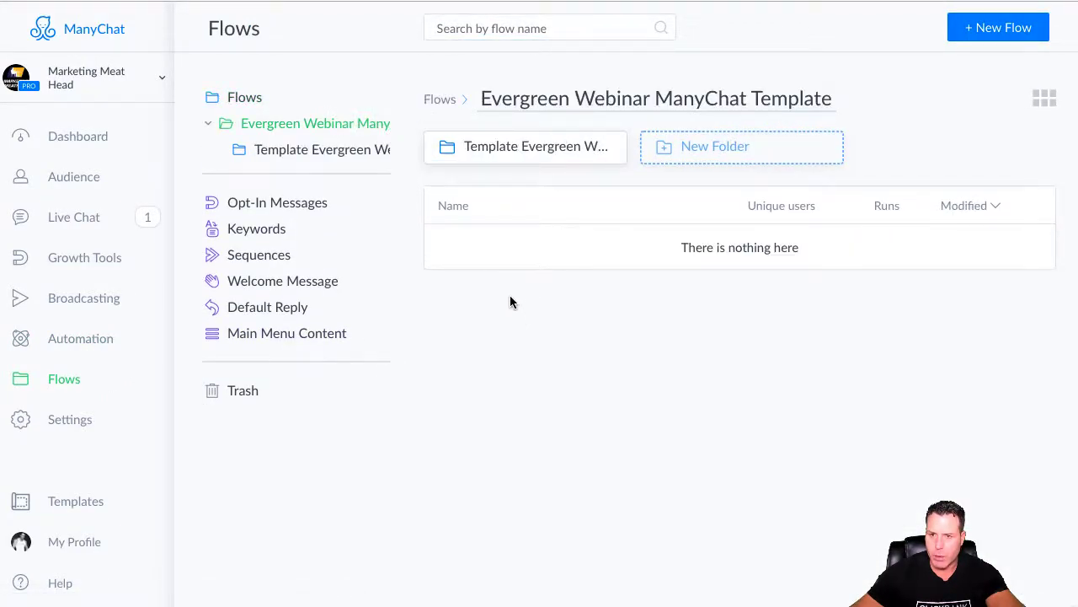
pyautogui.click(524, 156)
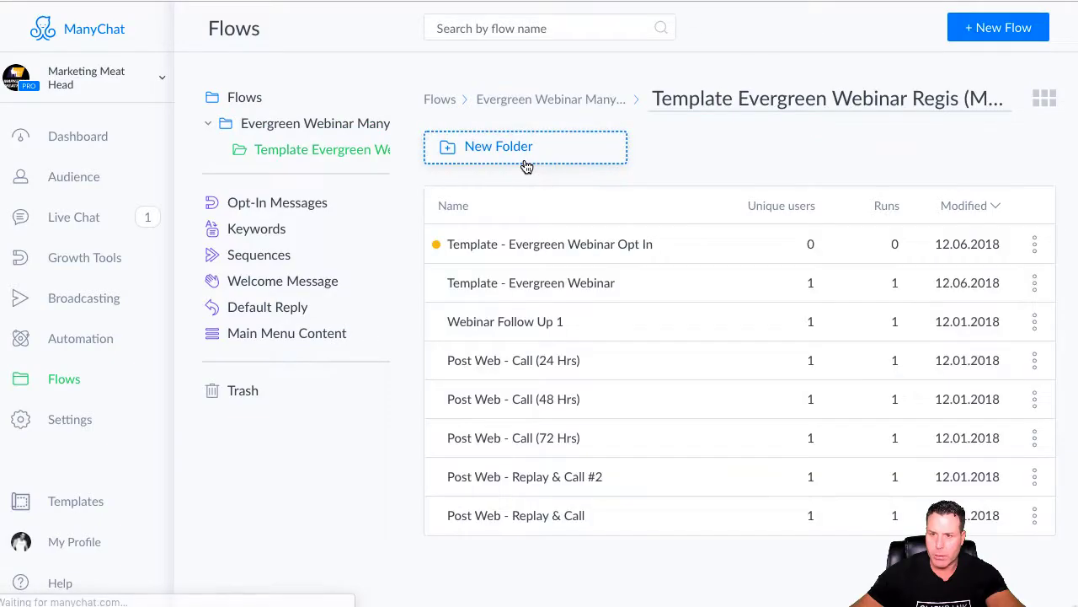
pyautogui.click(540, 289)
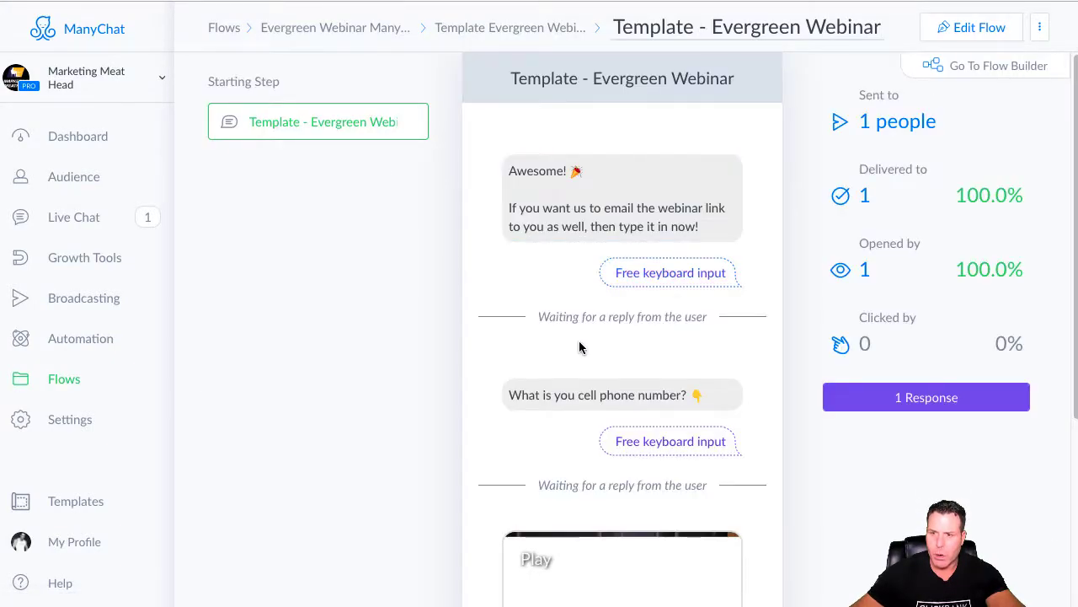
pyautogui.scroll(-1, 631, 267)
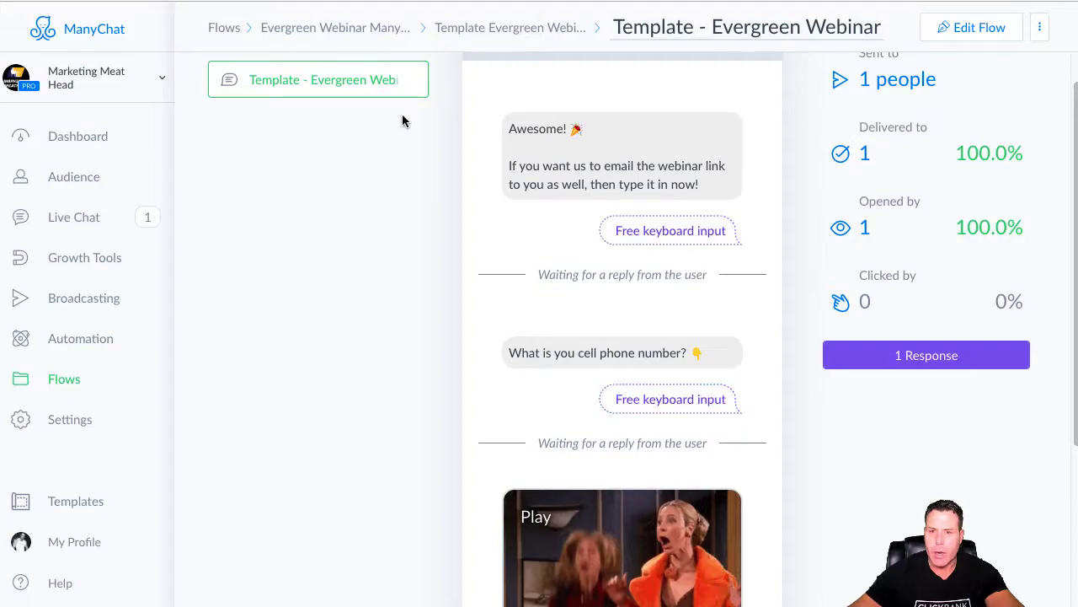
# Open the flow for editing, inspect the reply settings of the email and cell phone questions, and send a preview to Messenger.
pyautogui.click(957, 27)
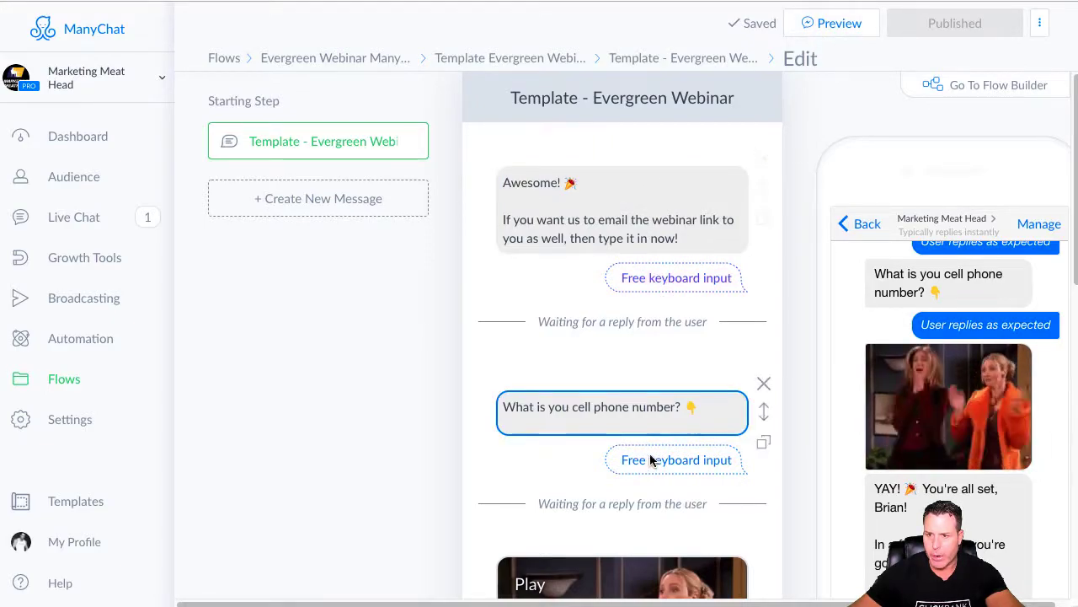
pyautogui.click(681, 282)
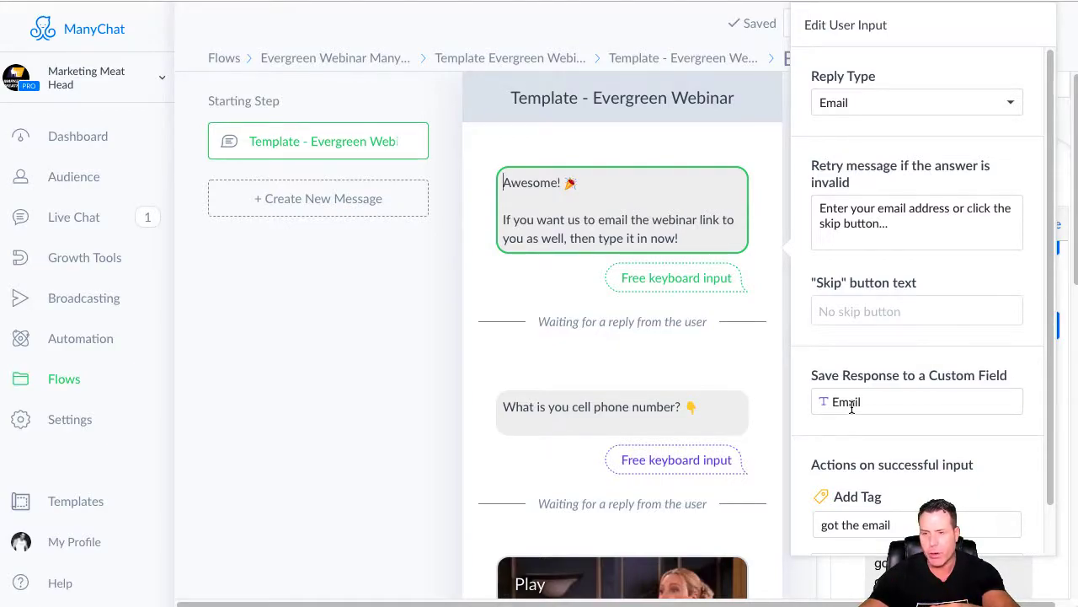
pyautogui.click(698, 462)
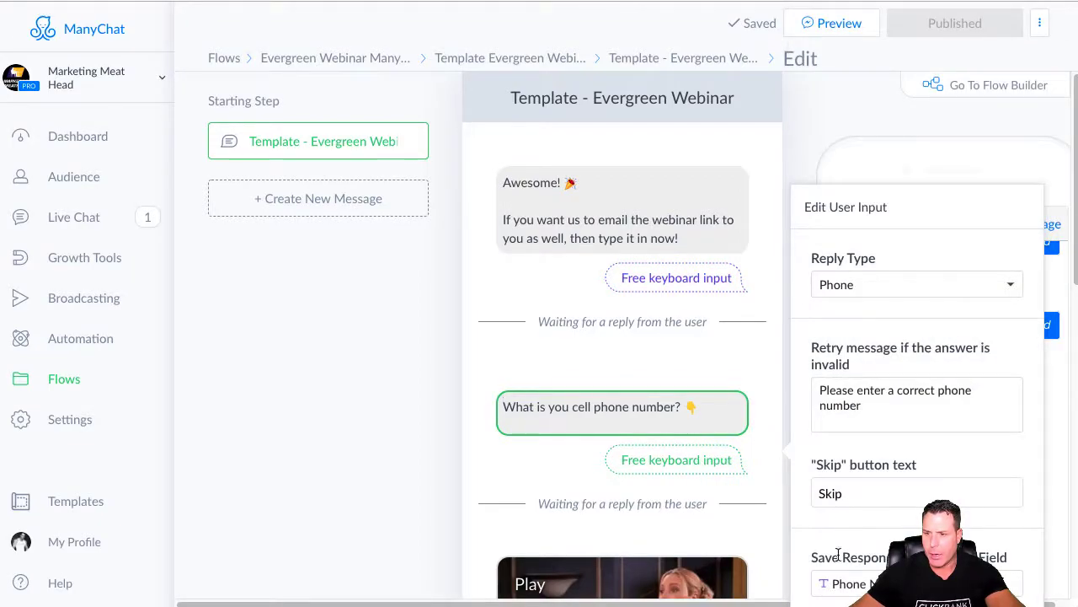
pyautogui.click(834, 28)
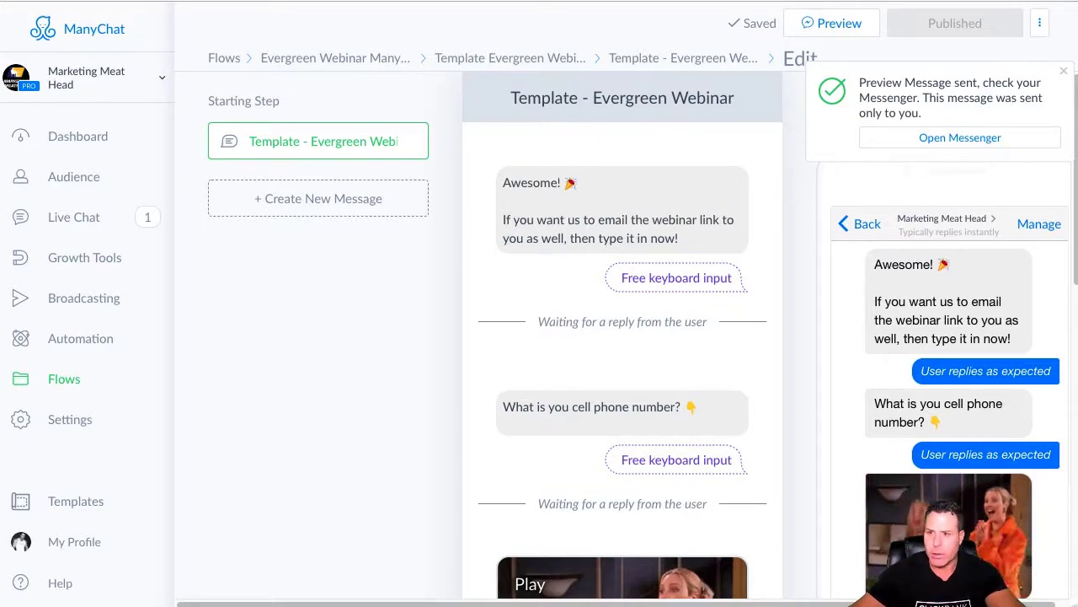
pyautogui.hotkey('ctrl', 't')
pyautogui.write('Za')
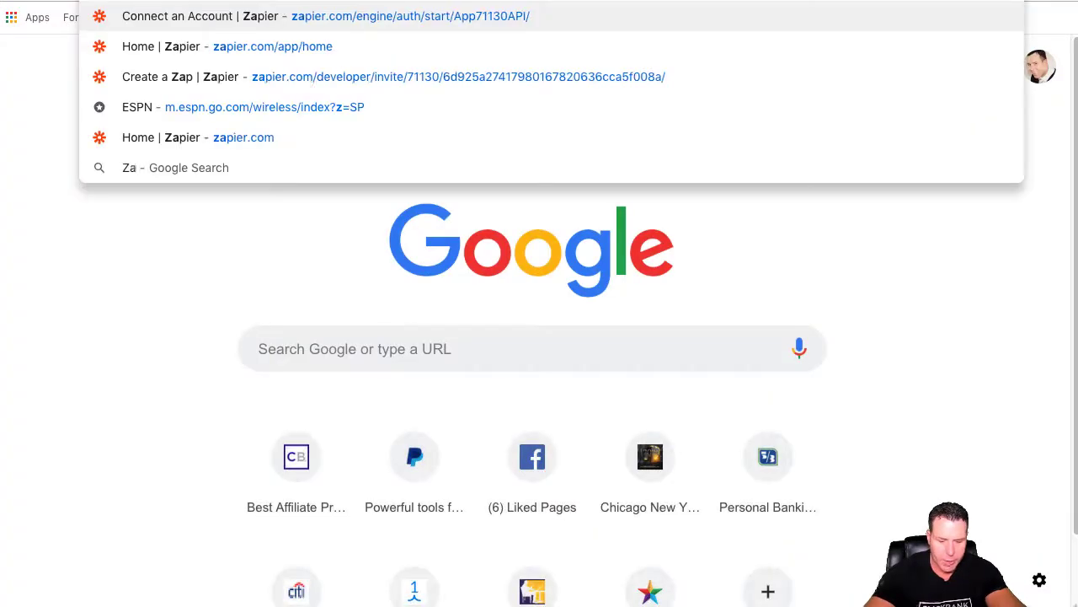
pyautogui.write('po')
pyautogui.press('BackSpace')
pyautogui.write('o')
pyautogui.press('BackSpace')
pyautogui.write('ier')
pyautogui.press('Return')
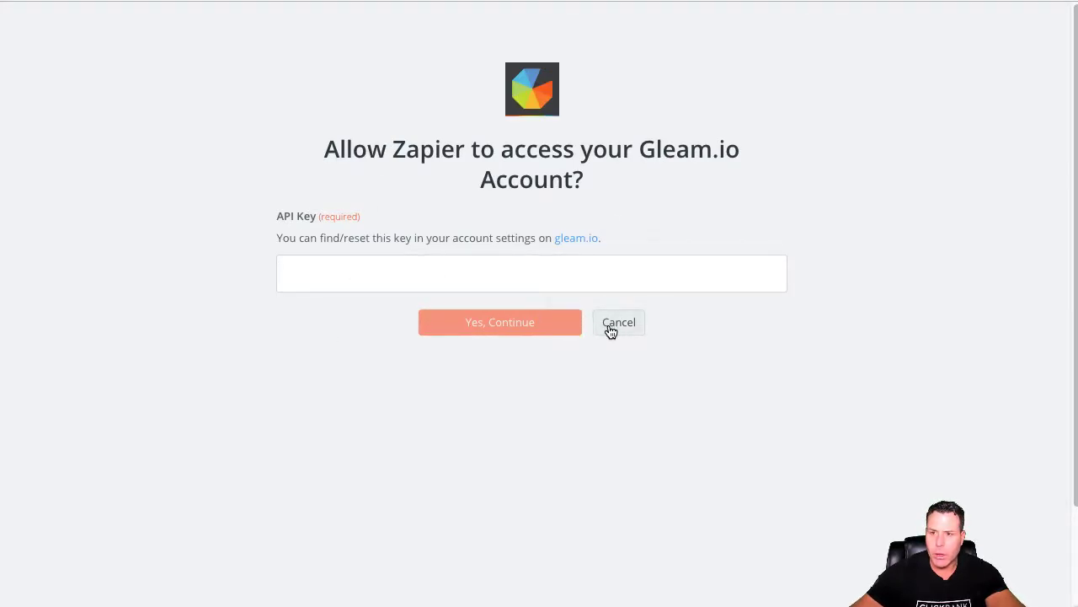
pyautogui.click(14, 1)
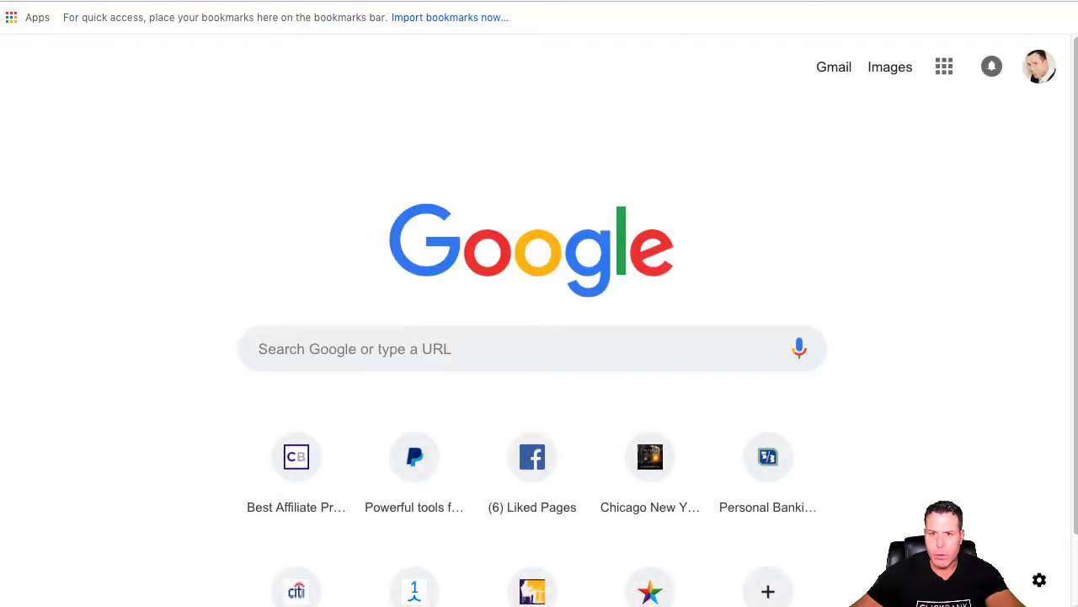
# Go to the Zapier home page and open the Custom ManyChat to Infusion Zap from the list of Zaps.
pyautogui.write('Za')
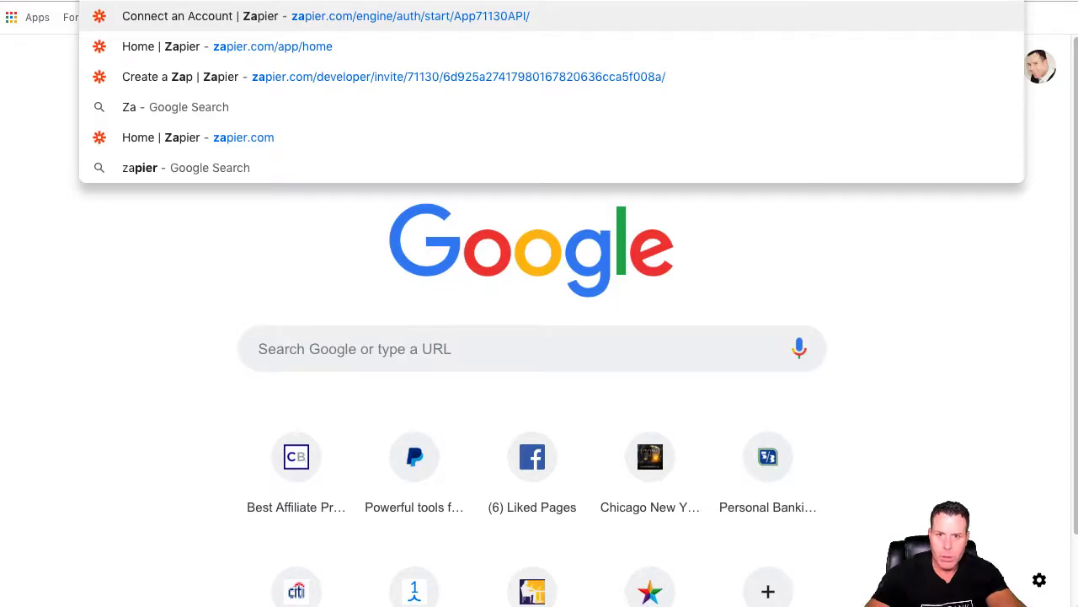
pyautogui.click(238, 49)
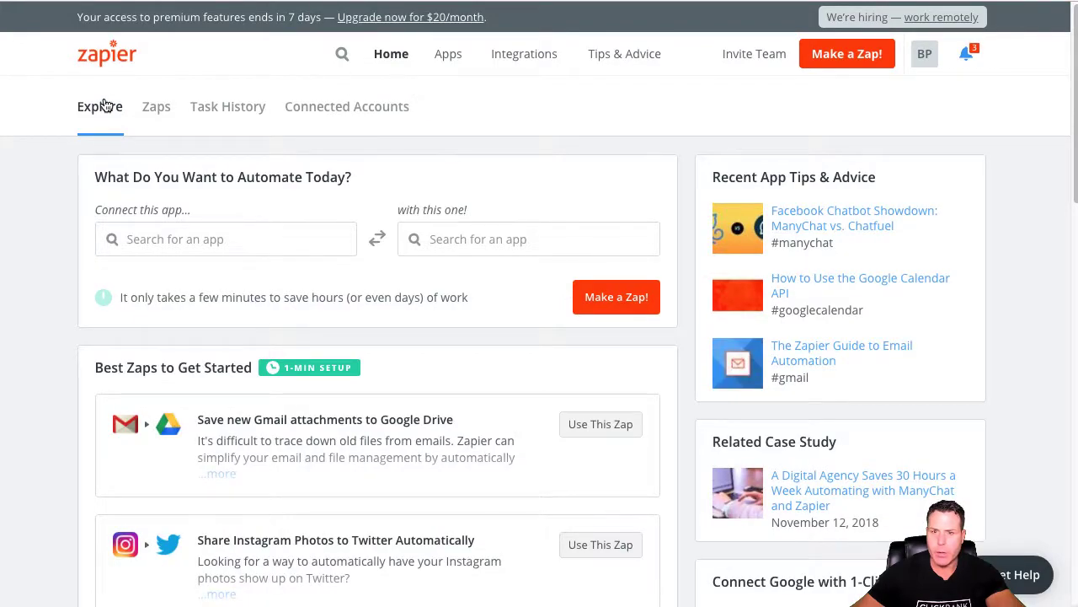
pyautogui.click(156, 108)
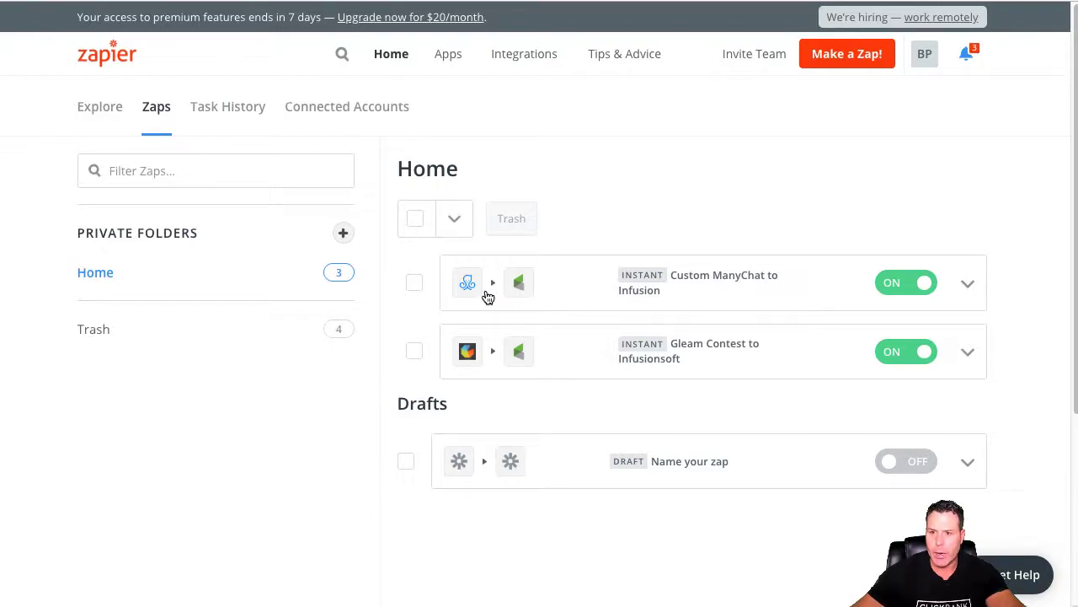
pyautogui.click(874, 286)
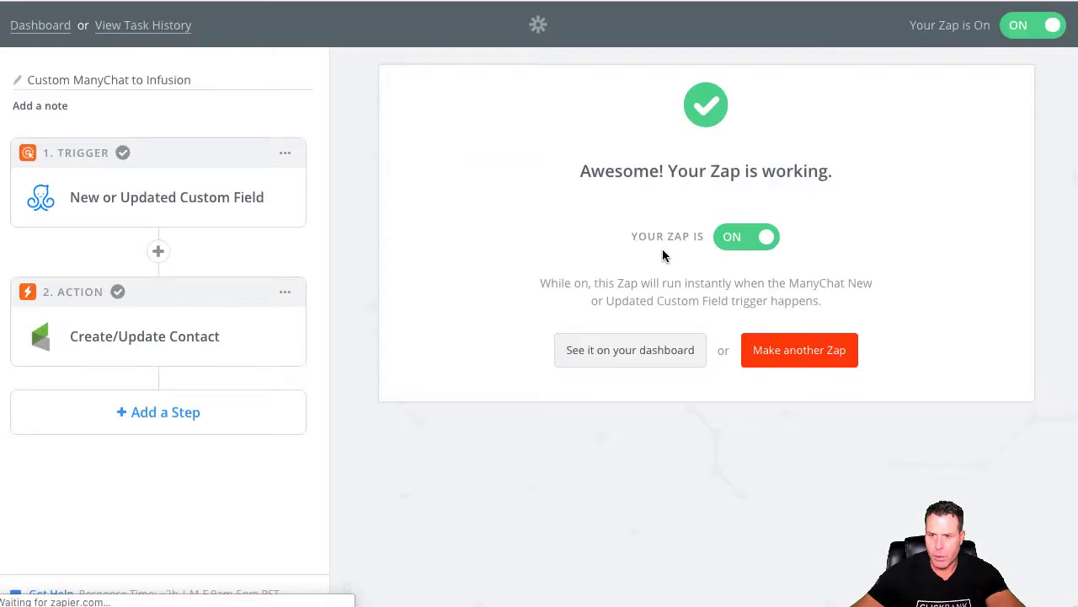
# Expand the Zap's New or Updated Custom Field trigger and examine its trigger app and trigger type choices.
pyautogui.click(195, 205)
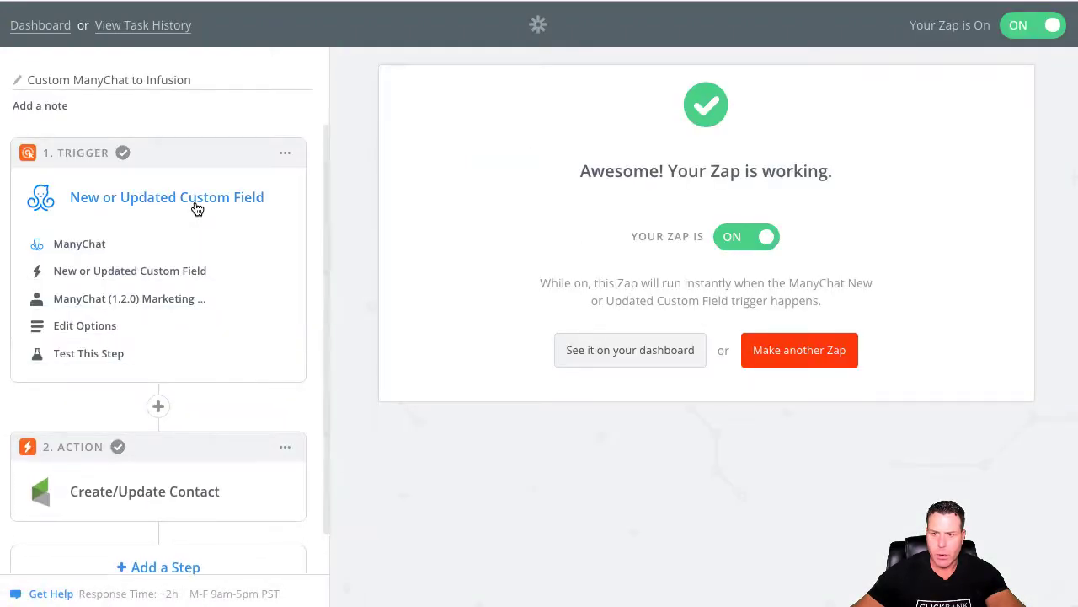
pyautogui.click(88, 247)
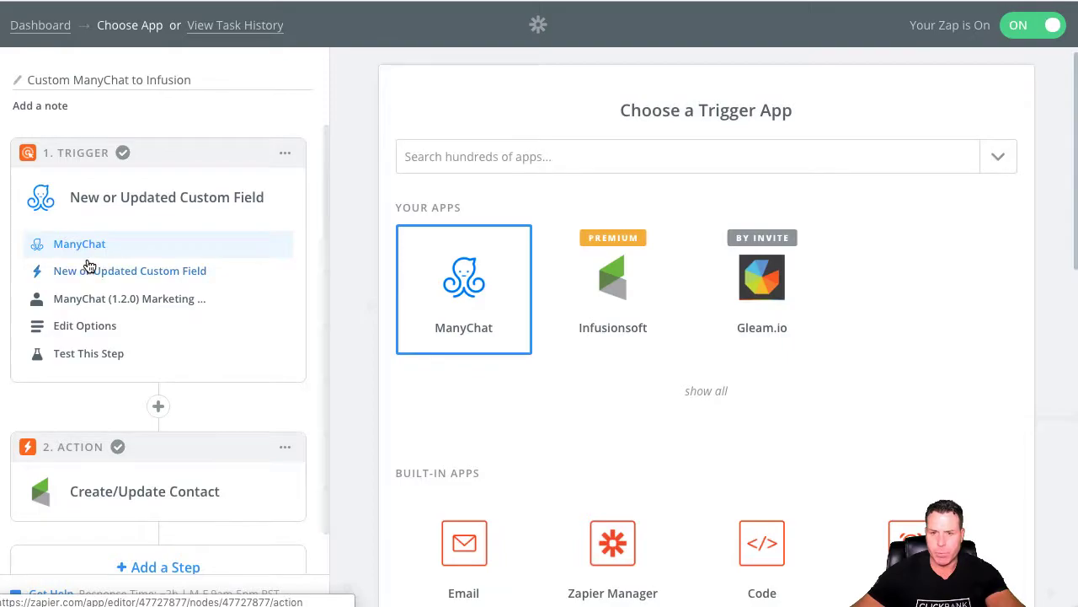
pyautogui.click(99, 272)
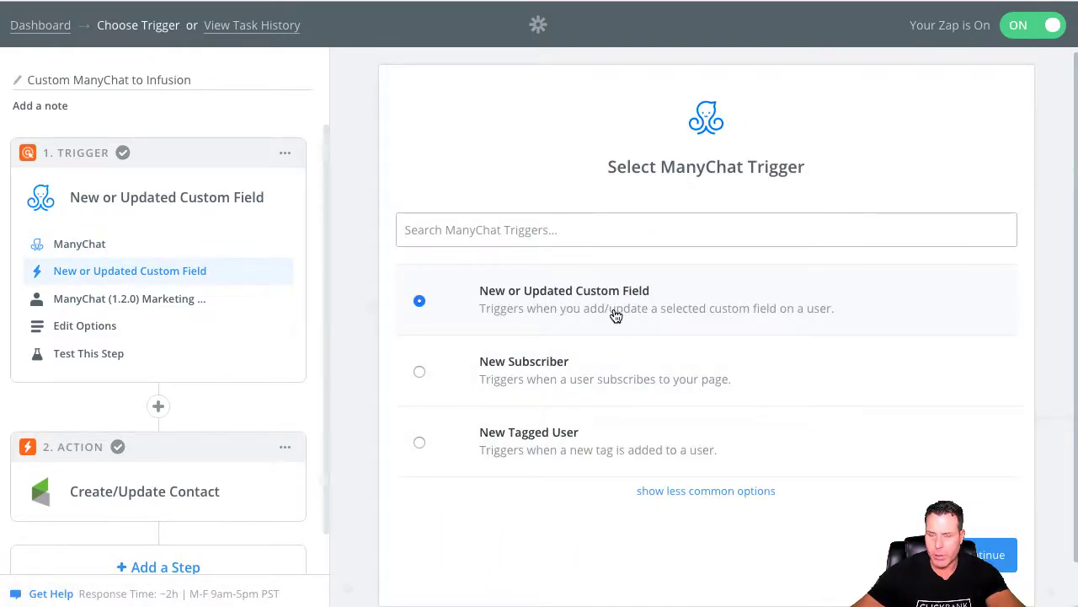
# Test the trigger's ManyChat (1.2.0) Marketing Meat Head account connection and view the trigger's custom field options.
pyautogui.click(162, 308)
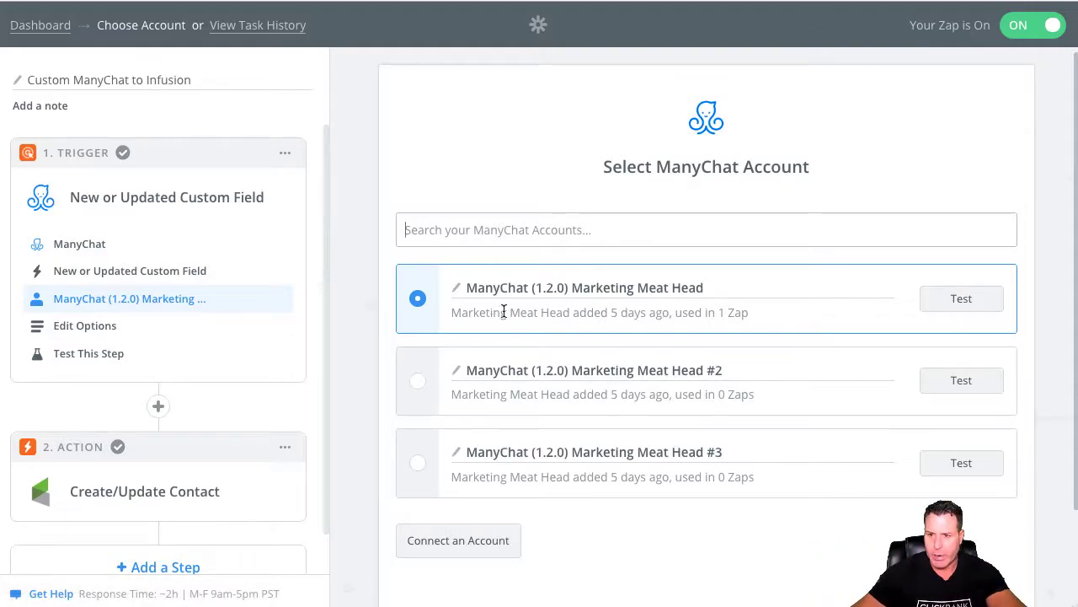
pyautogui.click(947, 299)
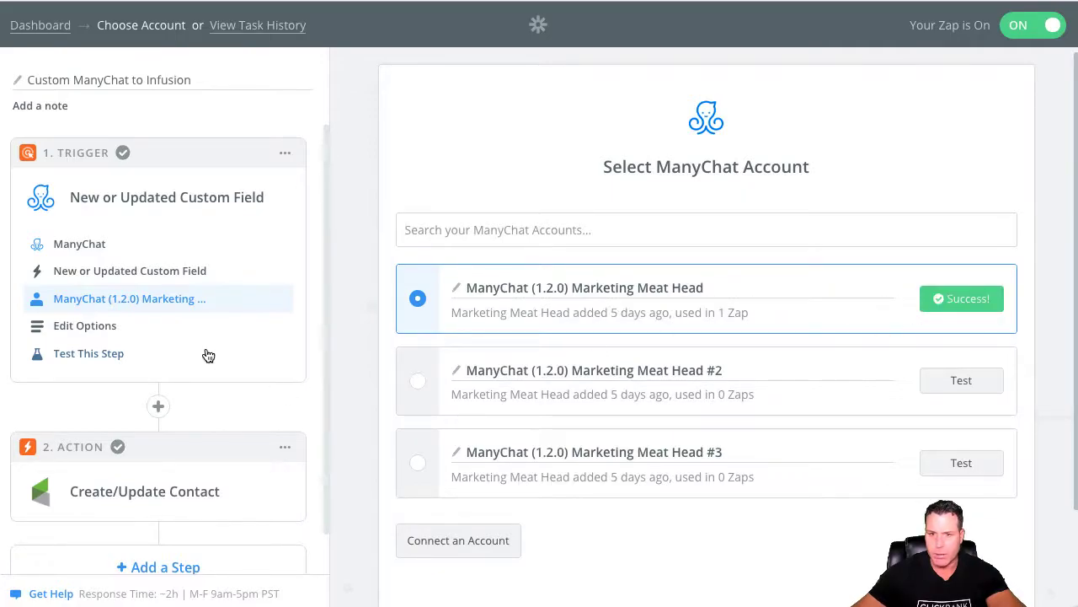
pyautogui.click(94, 329)
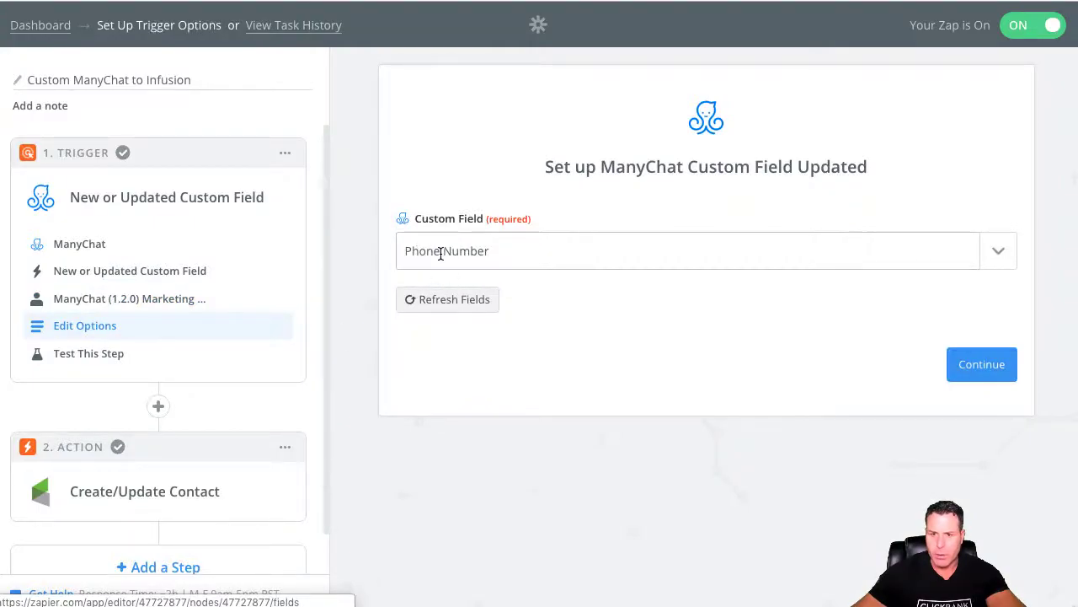
# Check the trigger's Custom Field choices, view its Custom Field Updated A sample, and continue past the sample selection.
pyautogui.click(999, 252)
pyautogui.click(999, 253)
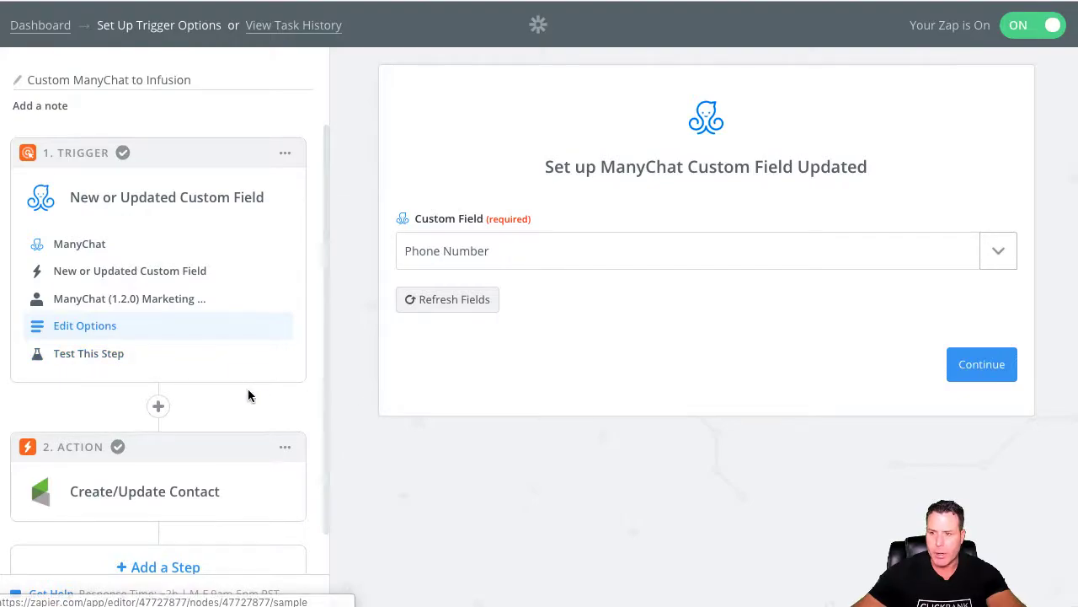
pyautogui.click(105, 354)
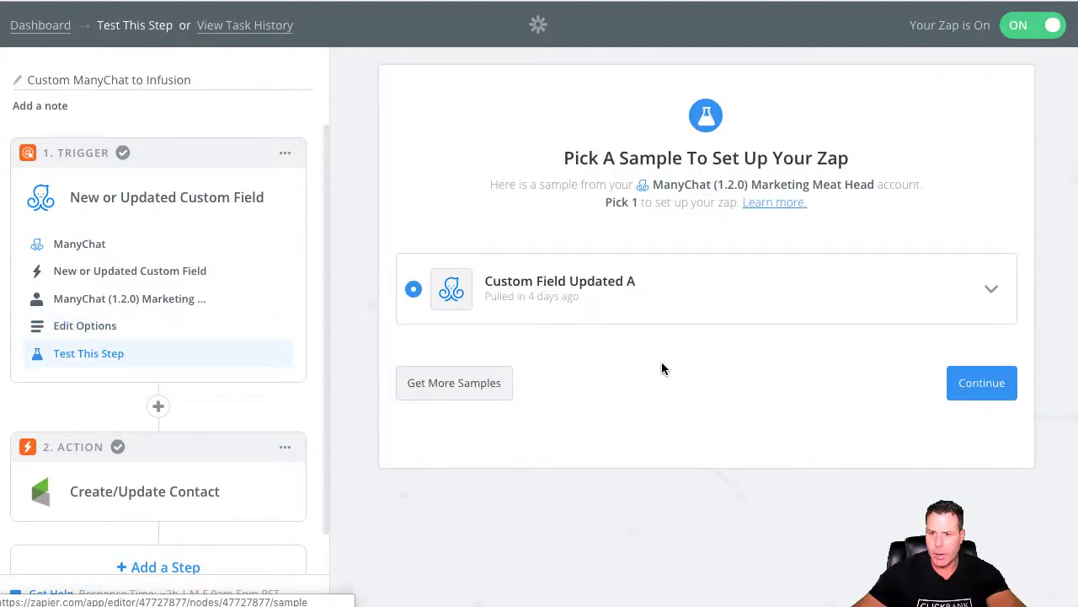
pyautogui.click(972, 389)
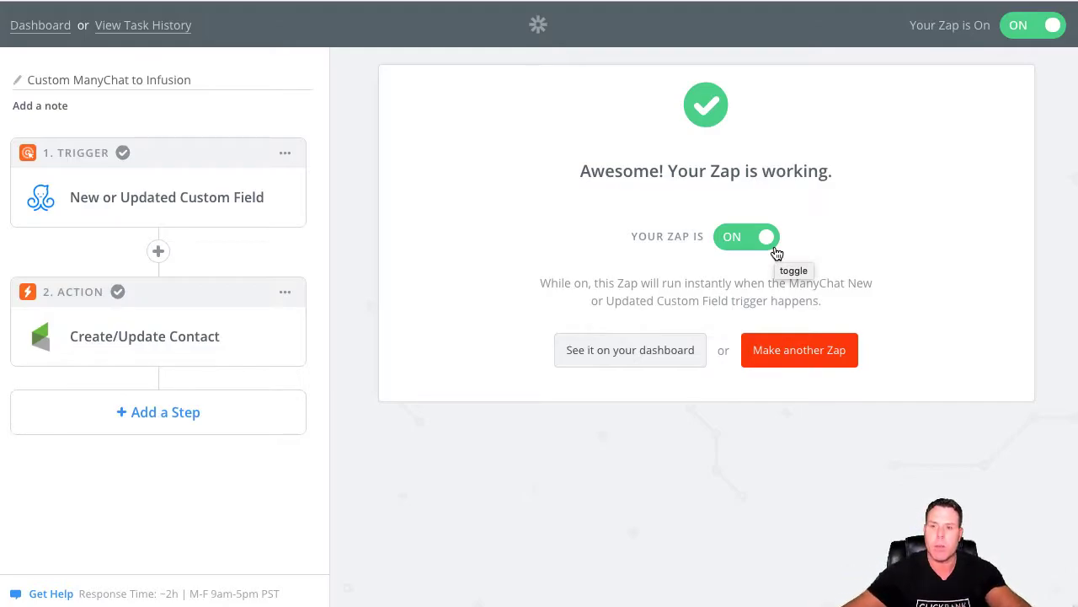
# Expand the Create/Update Contact action, examine its app and action type choices, and test the Infusionsoft account connection.
pyautogui.click(151, 343)
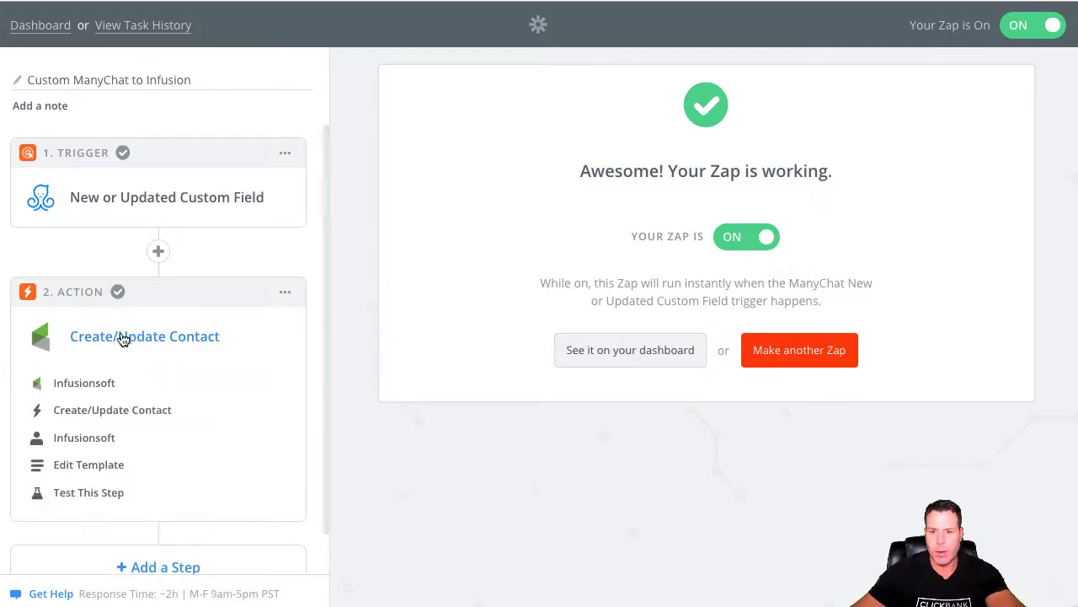
pyautogui.click(85, 386)
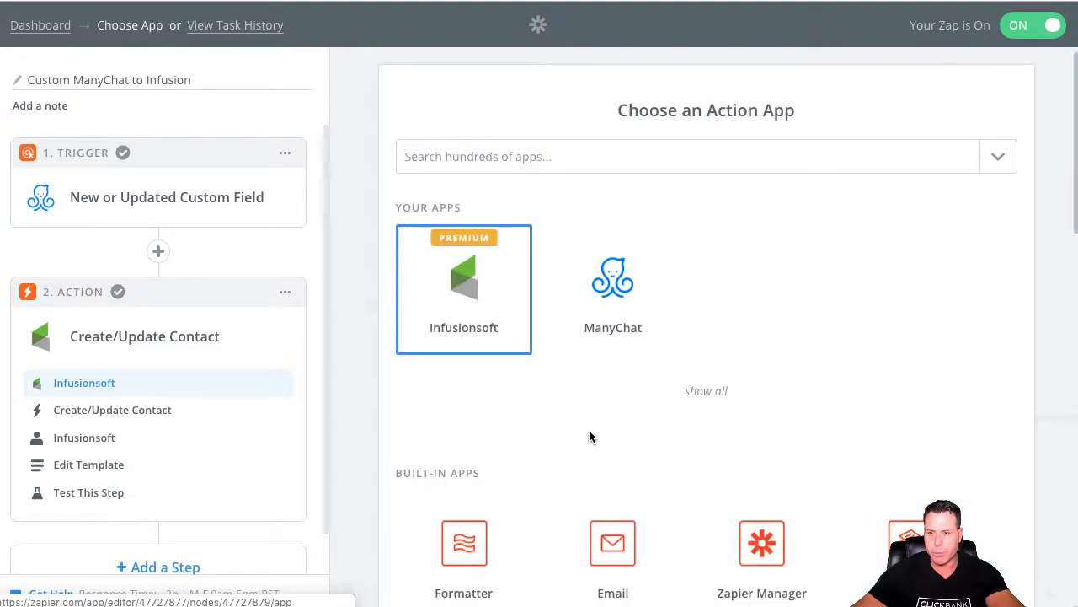
pyautogui.click(125, 414)
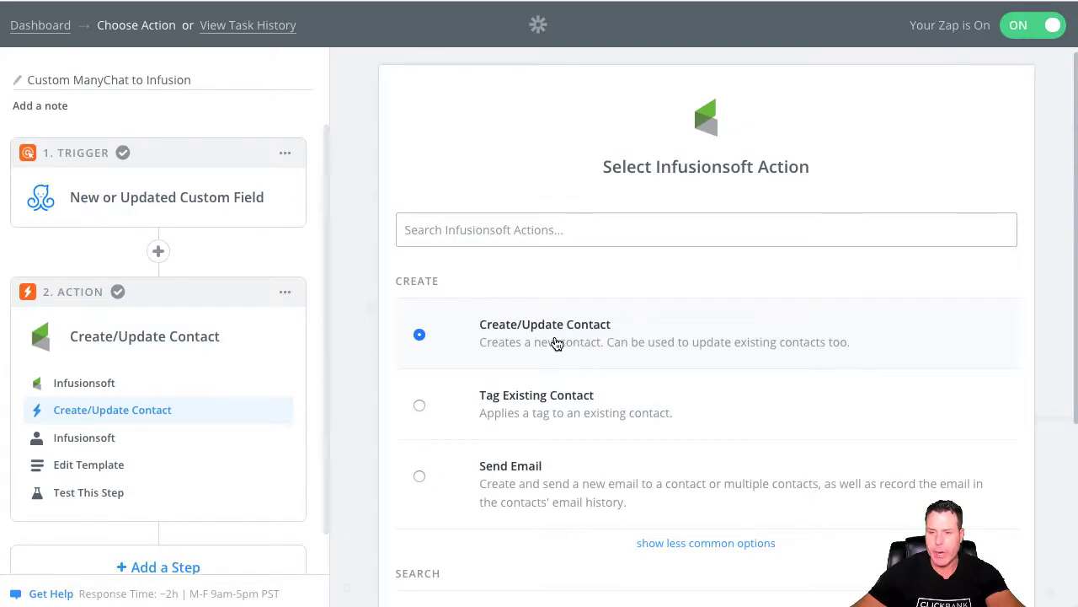
pyautogui.click(94, 444)
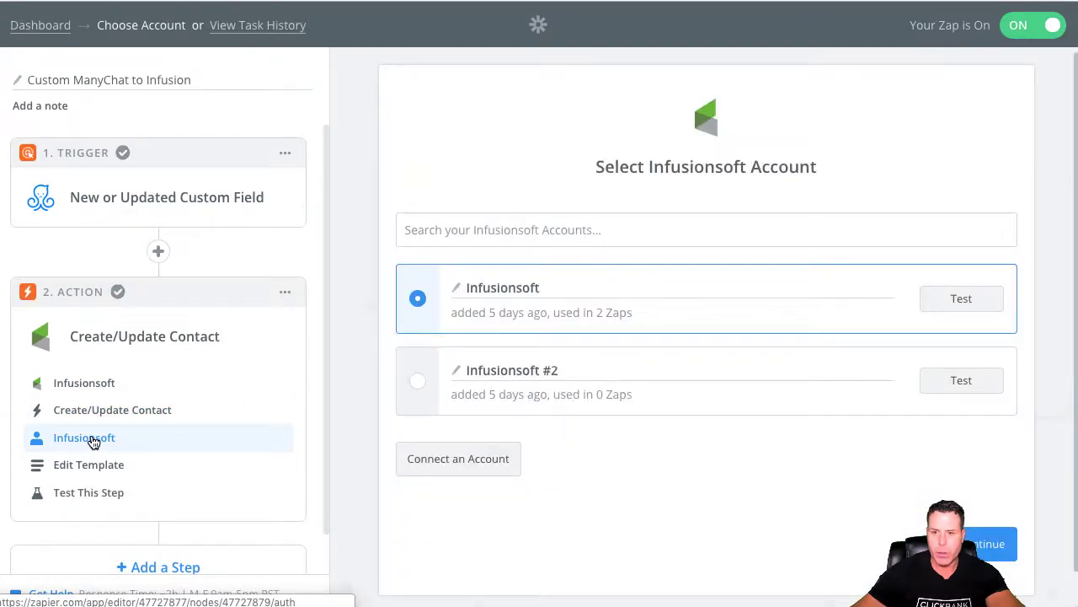
pyautogui.click(971, 309)
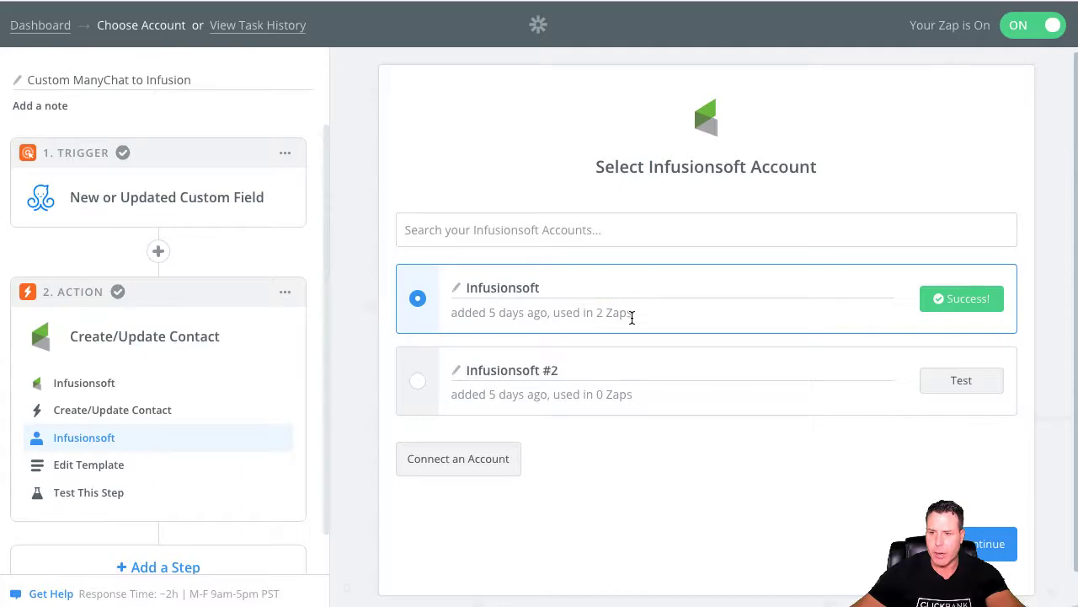
# Open the Infusionsoft contact template and view the ManyChat data available for the required Email field.
pyautogui.click(111, 474)
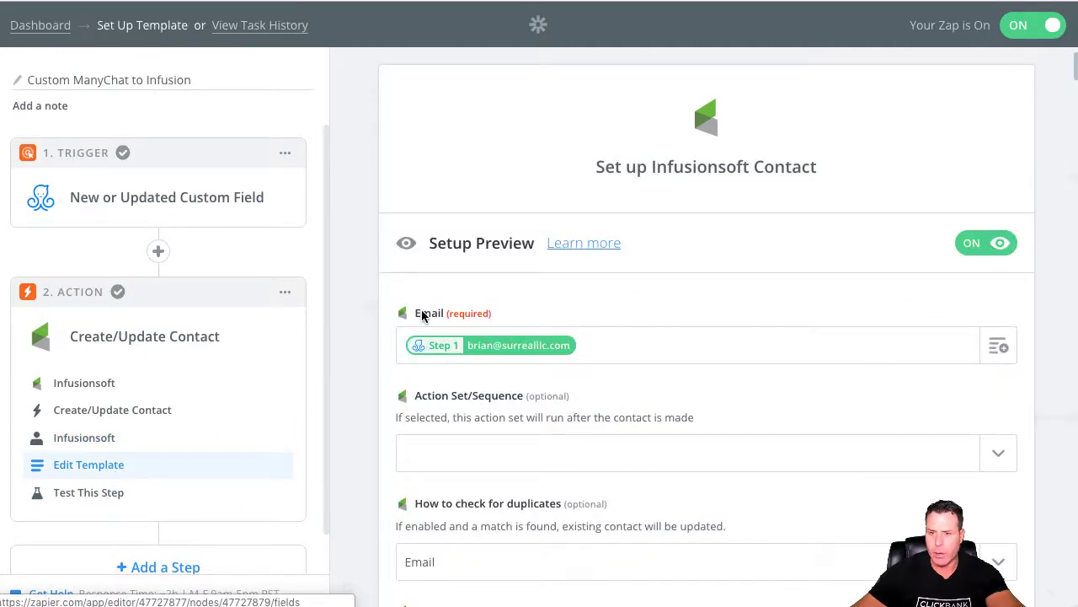
pyautogui.click(999, 347)
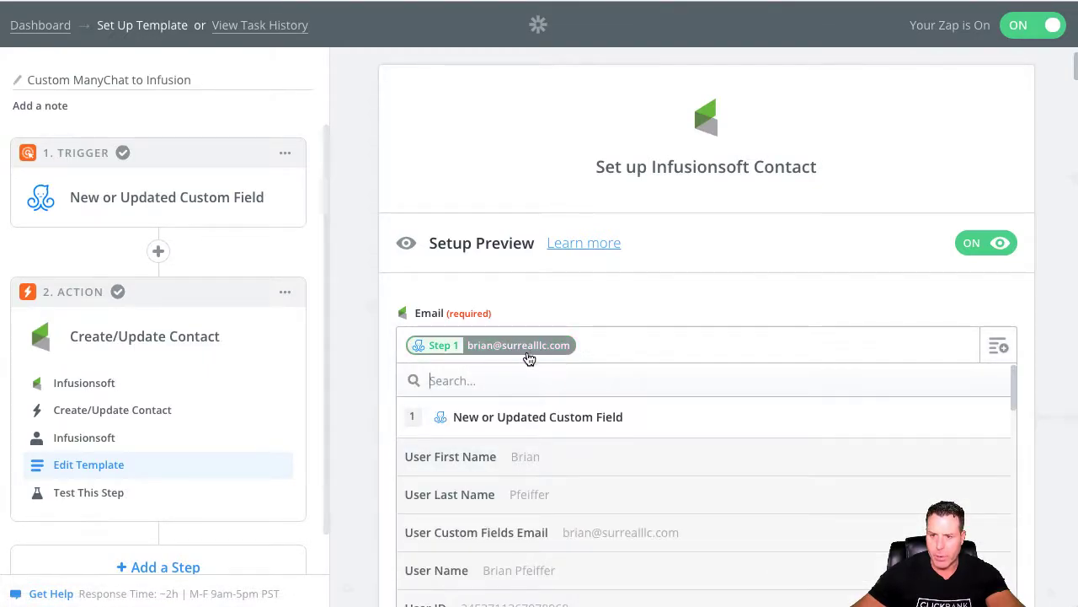
pyautogui.click(672, 314)
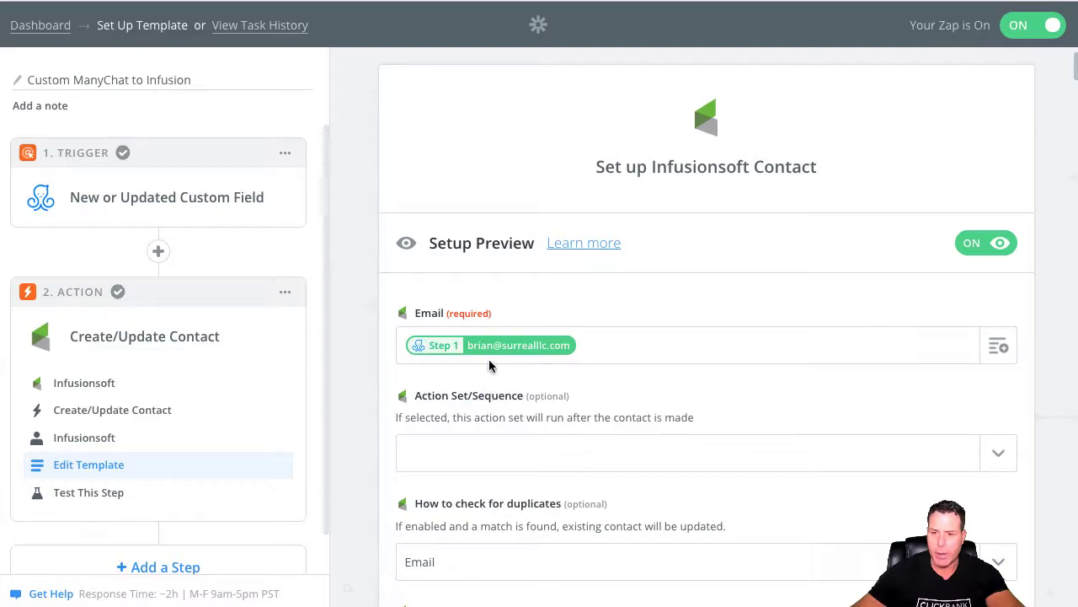
# Examine the contact template's duplicate check, opt-in, first name, last name and tag name settings.
pyautogui.scroll(-2, 611, 382)
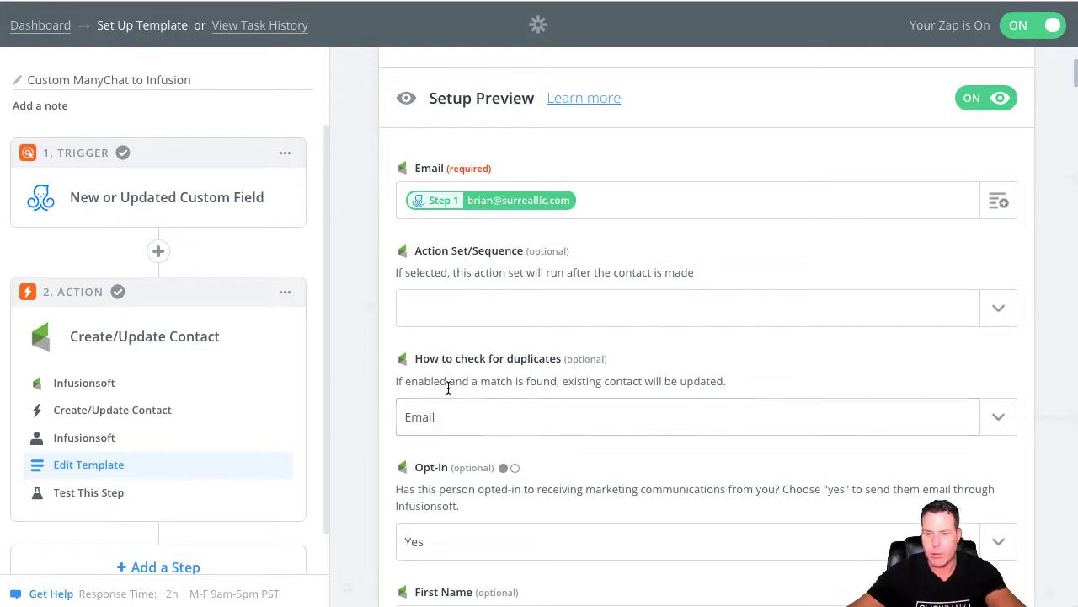
pyautogui.scroll(-1, 446, 390)
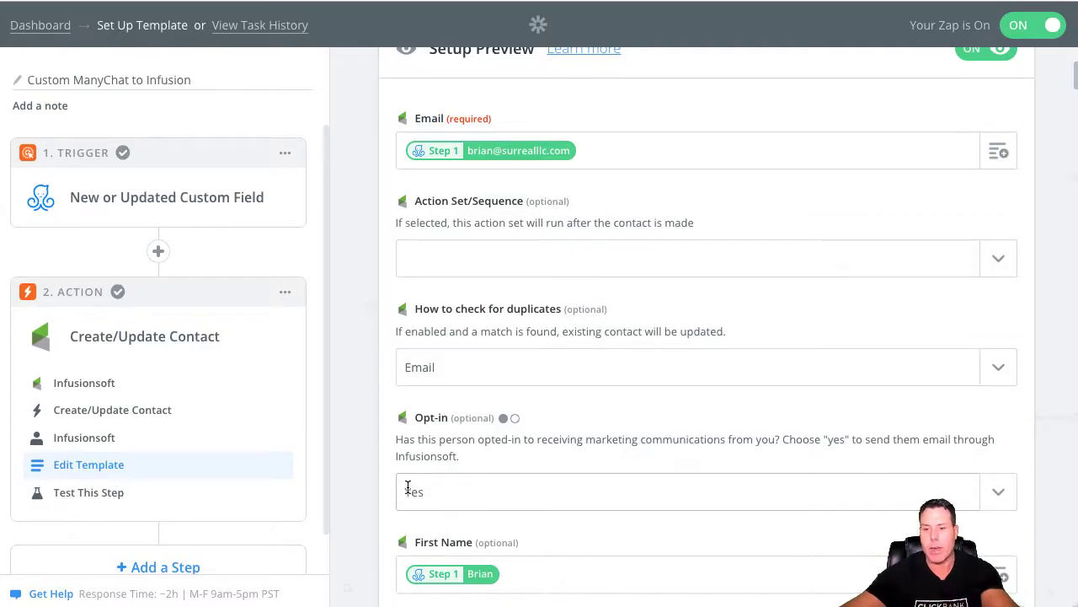
pyautogui.scroll(-2, 431, 498)
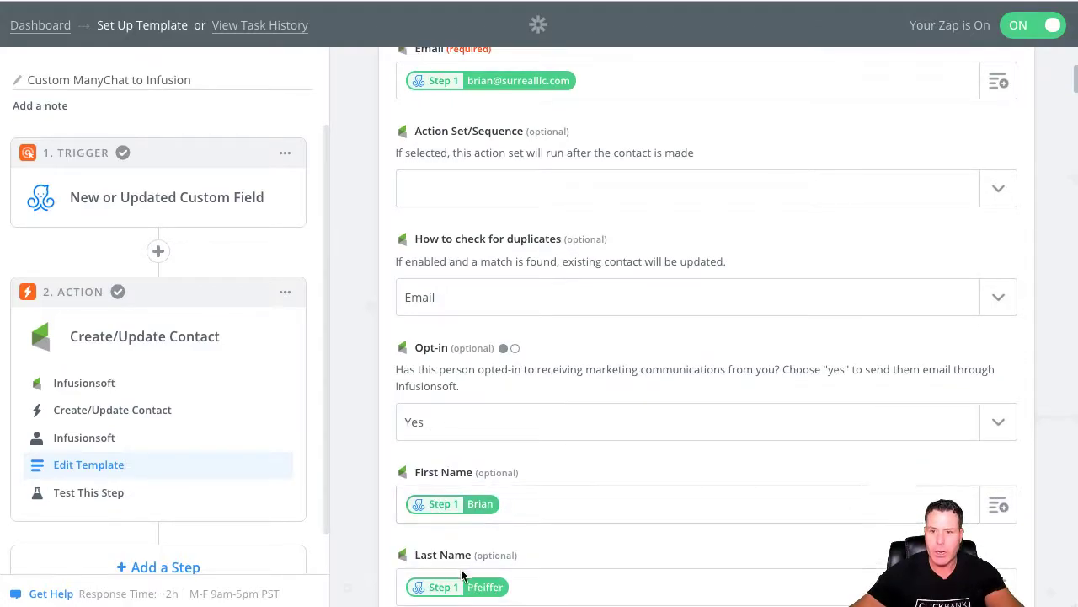
pyautogui.scroll(-5, 482, 523)
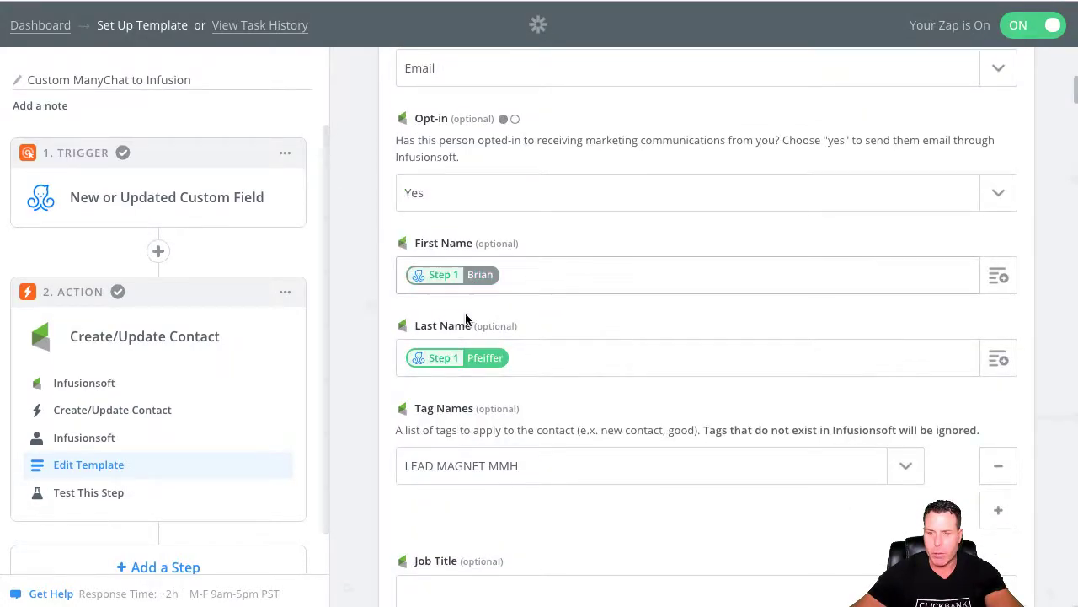
pyautogui.scroll(-1, 523, 501)
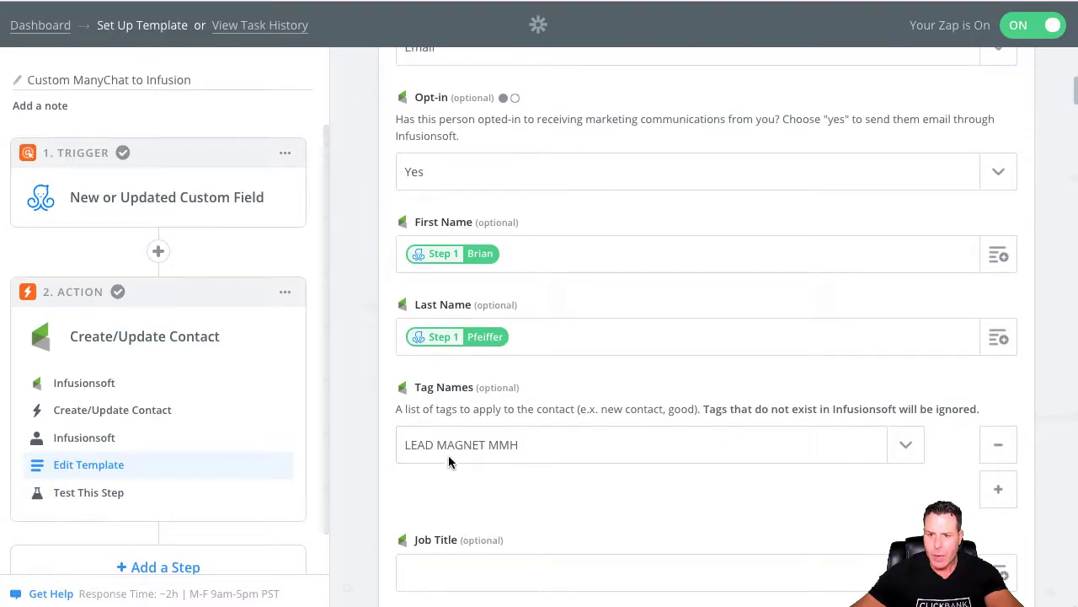
pyautogui.scroll(-1, 505, 460)
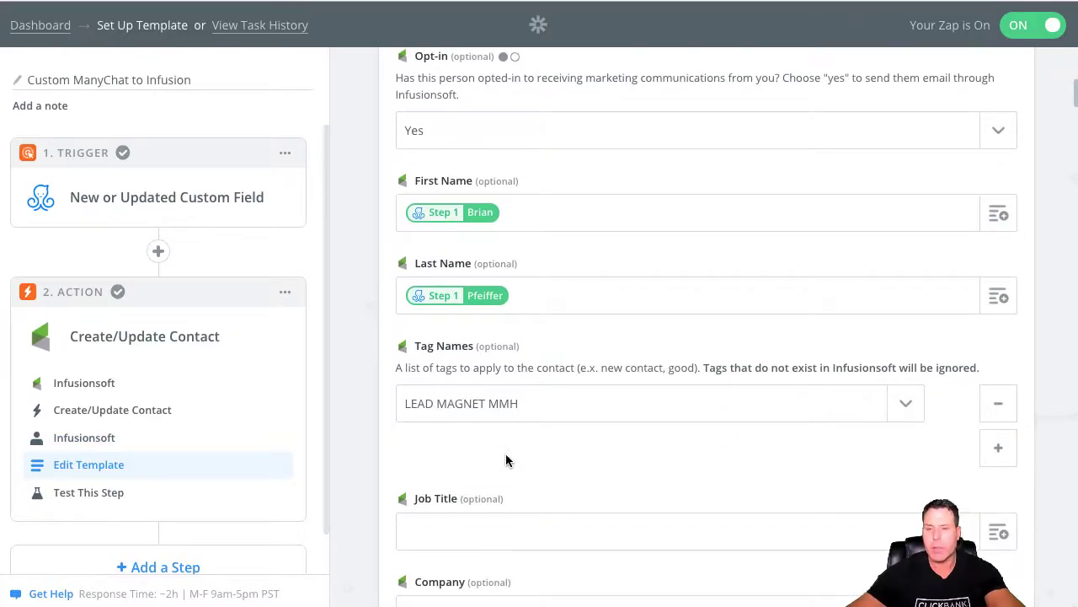
# Look through the template's remaining optional contact fields, from job title and addresses to phone, fax and custom fields, and return to the Email field.
pyautogui.scroll(-7, 506, 459)
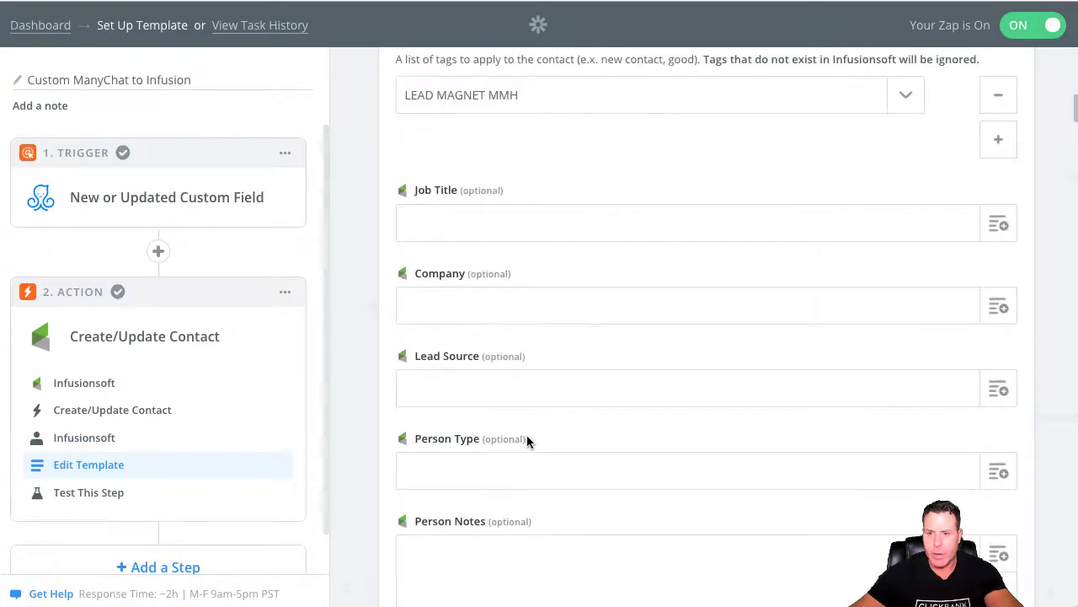
pyautogui.scroll(-8, 527, 452)
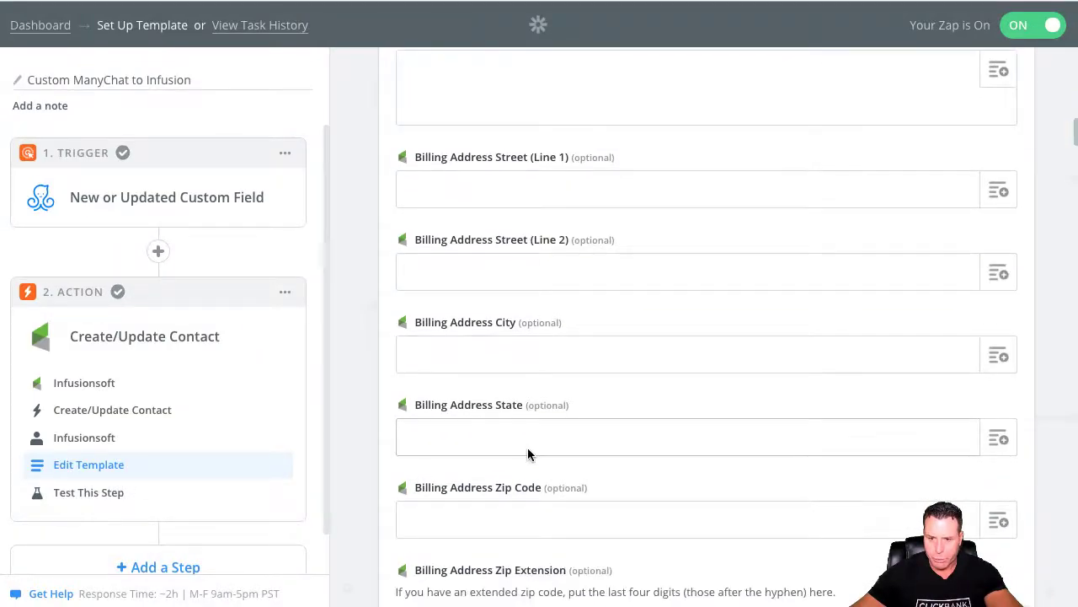
pyautogui.scroll(-15, 527, 451)
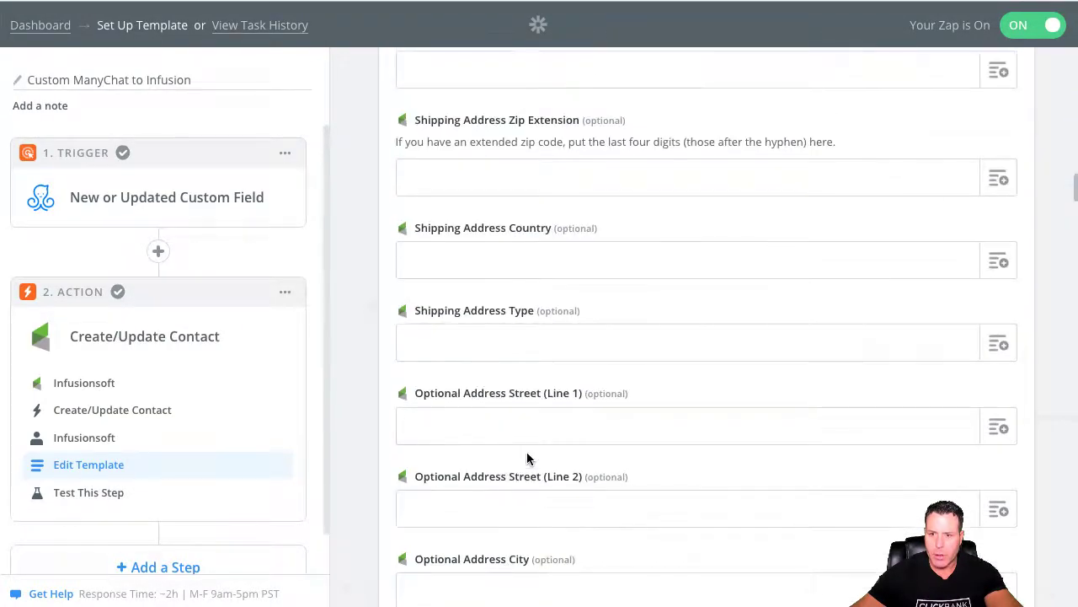
pyautogui.scroll(-9, 529, 460)
pyautogui.scroll(2, 529, 456)
pyautogui.scroll(3, 530, 456)
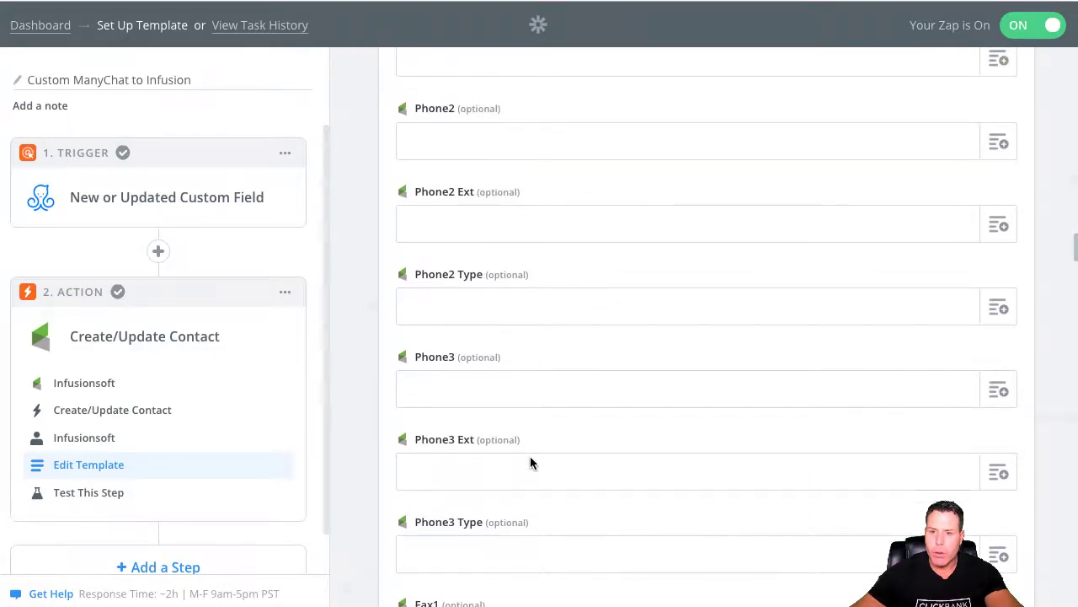
pyautogui.scroll(3, 530, 455)
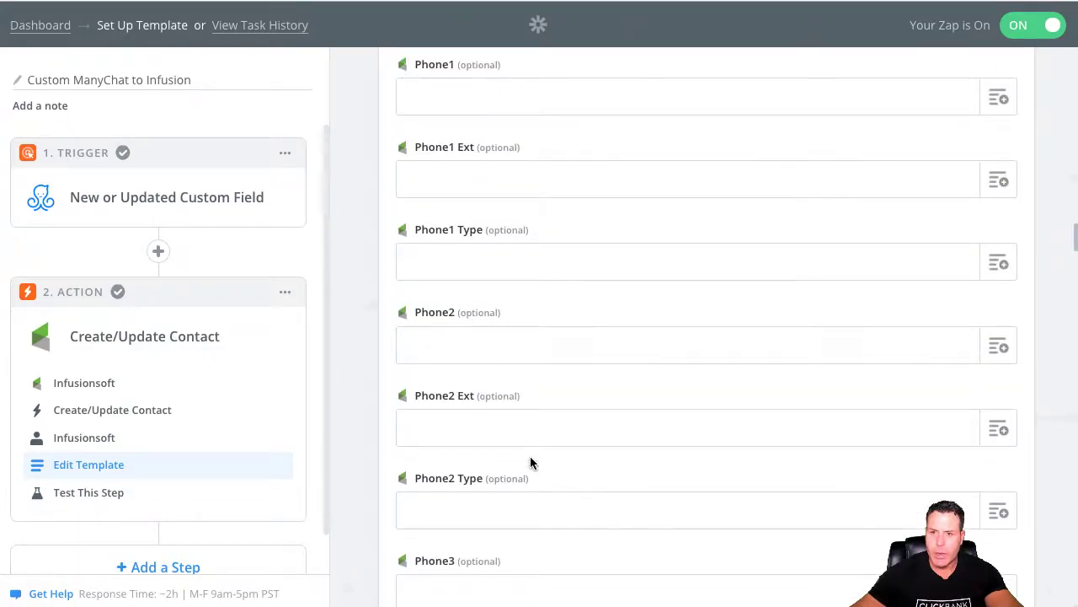
pyautogui.scroll(-8, 530, 456)
pyautogui.scroll(-8, 530, 462)
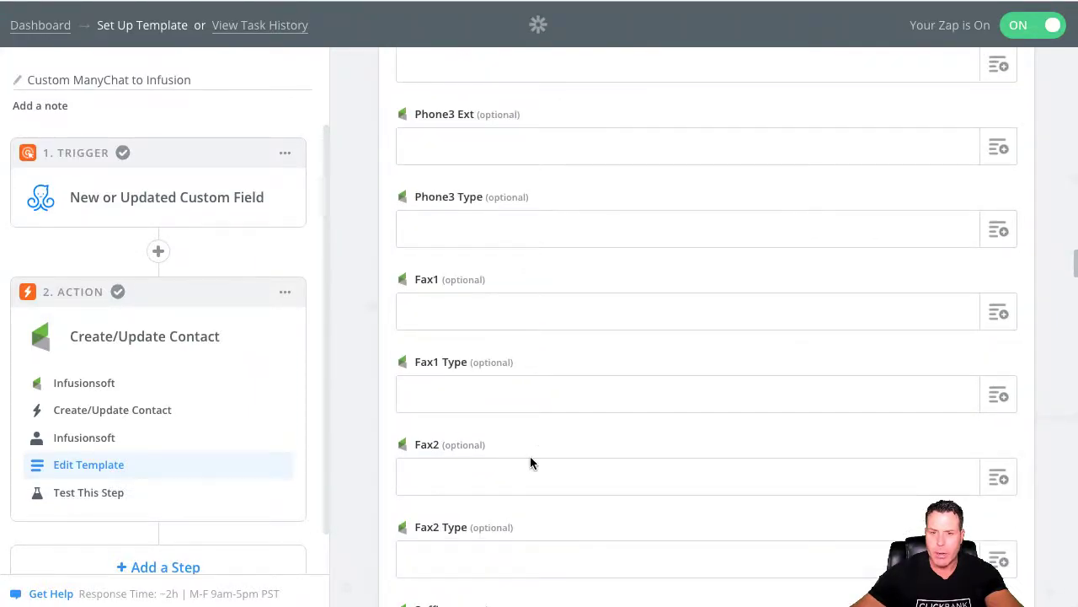
pyautogui.scroll(-10, 530, 459)
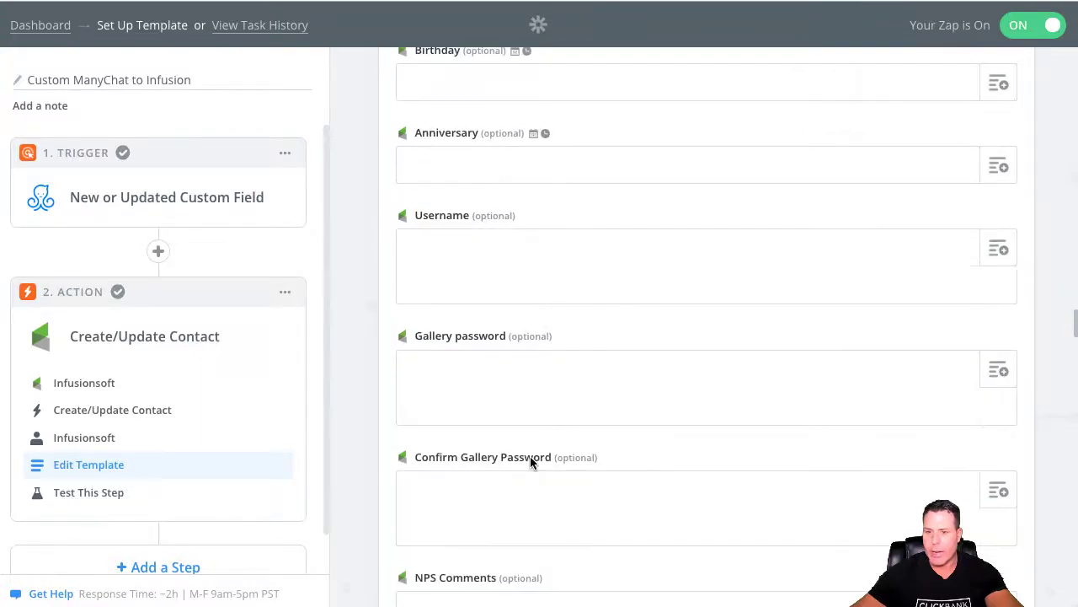
pyautogui.scroll(-10, 530, 462)
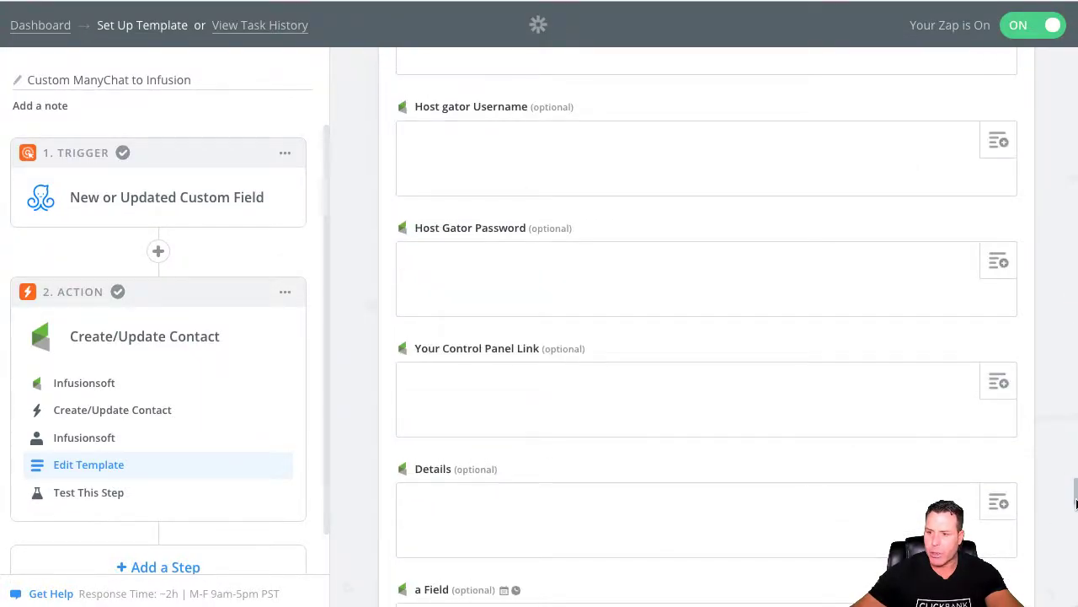
pyautogui.moveTo(1075, 500); pyautogui.dragTo(1034, 340)
pyautogui.scroll(15, 1034, 340)
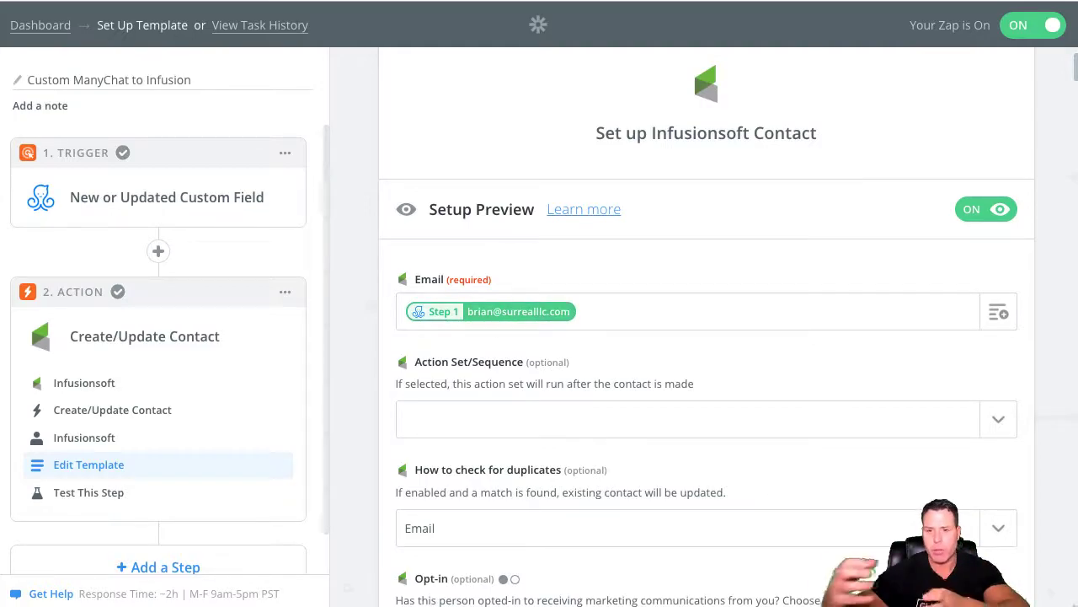
# Proceed past all the contact template's fields to the Infusionsoft action's test step.
pyautogui.scroll(-4, 535, 442)
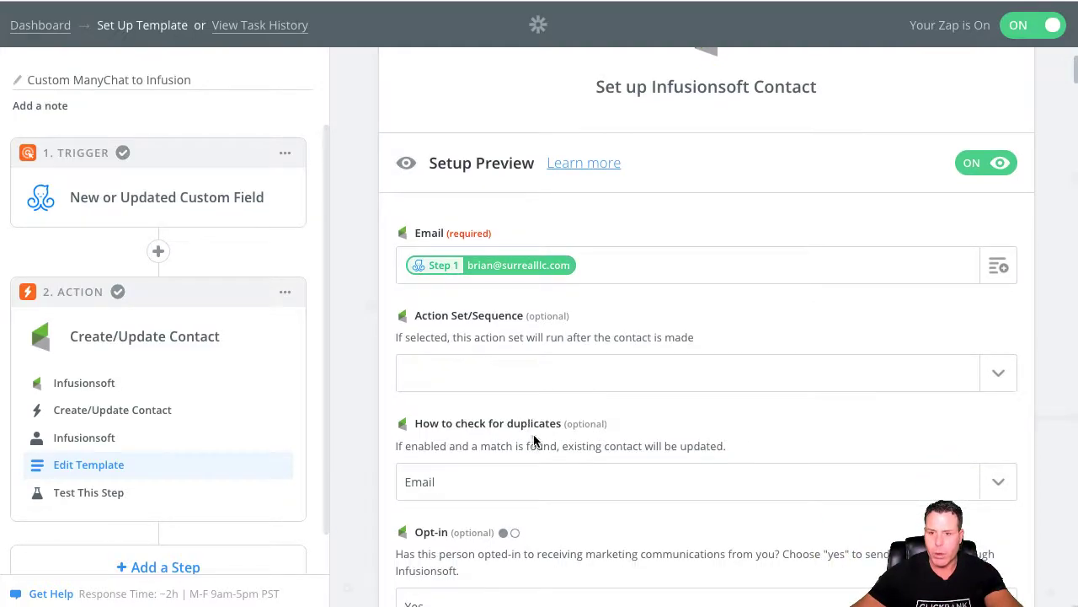
pyautogui.scroll(-10, 534, 442)
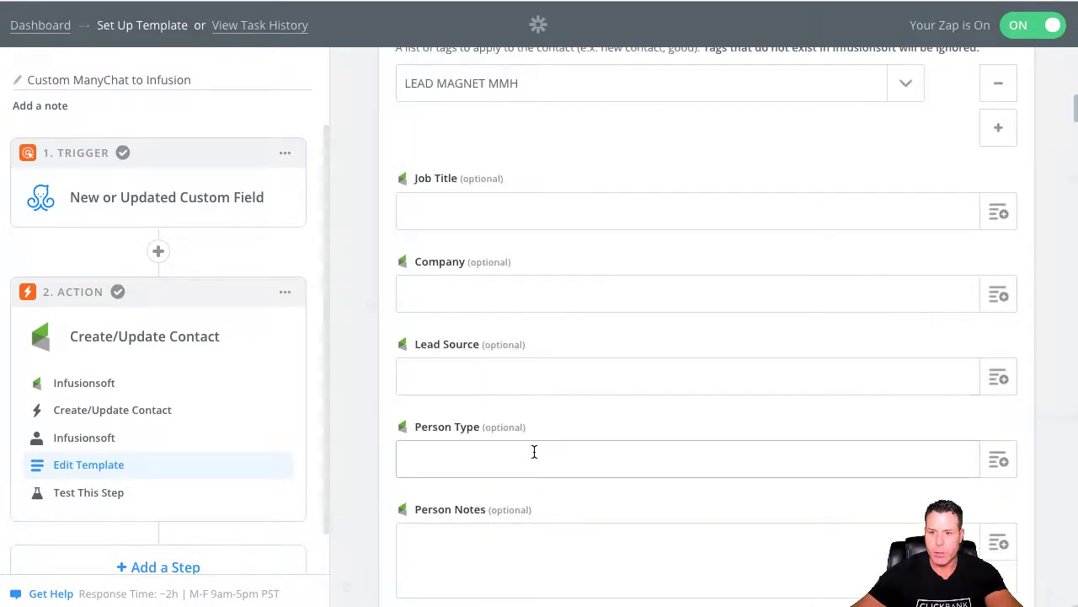
pyautogui.scroll(-3, 534, 455)
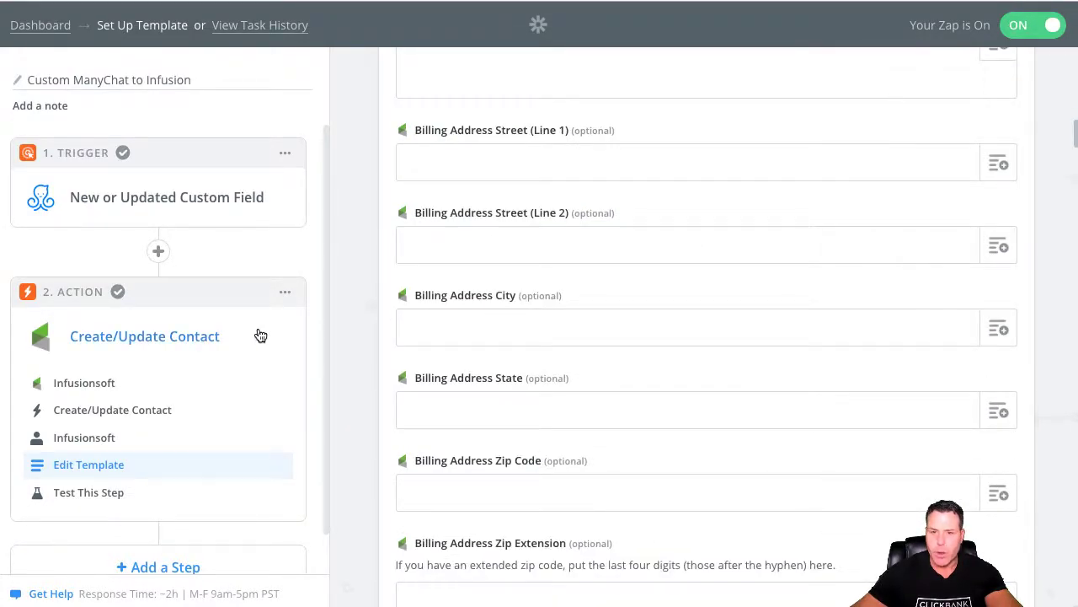
pyautogui.scroll(-15, 811, 288)
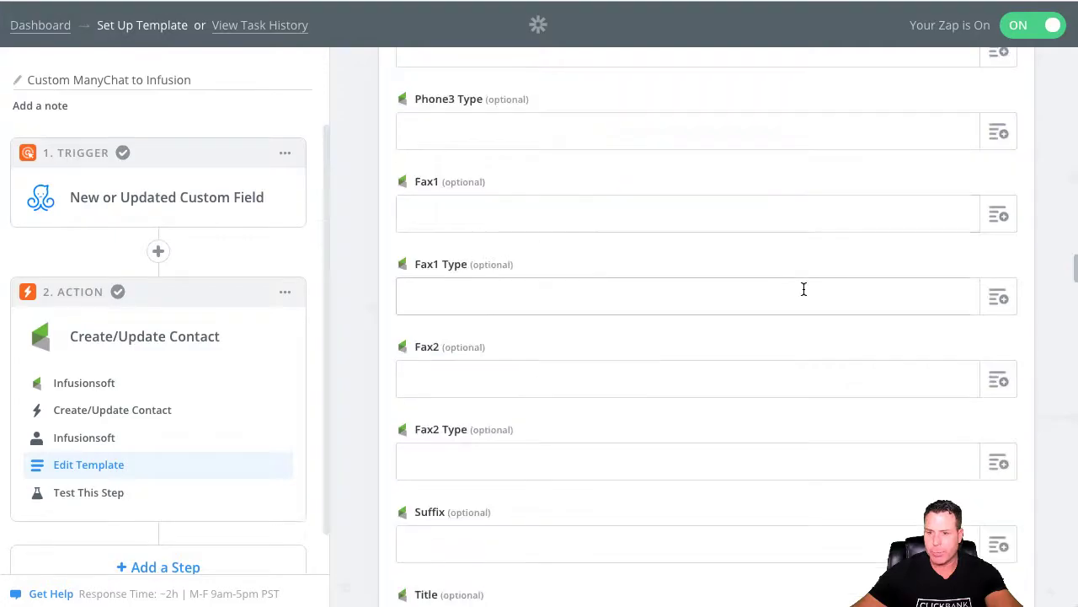
pyautogui.scroll(-20, 876, 430)
pyautogui.click(986, 506)
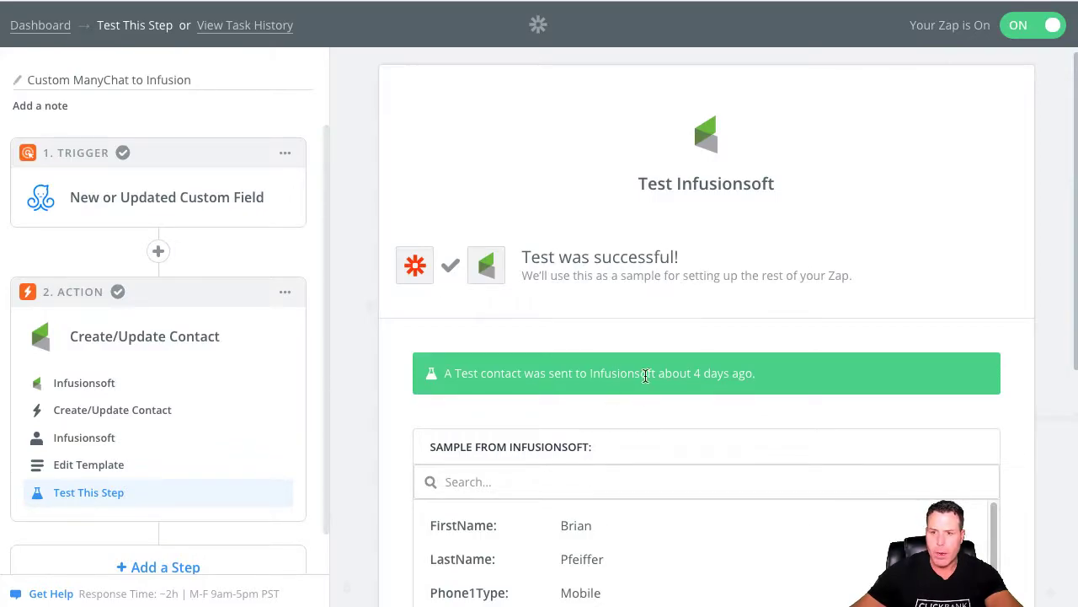
# Examine the sample contact returned from Infusionsoft, from the name, email and phone fields through to the record's ID.
pyautogui.scroll(-3, 670, 382)
pyautogui.scroll(-2, 670, 382)
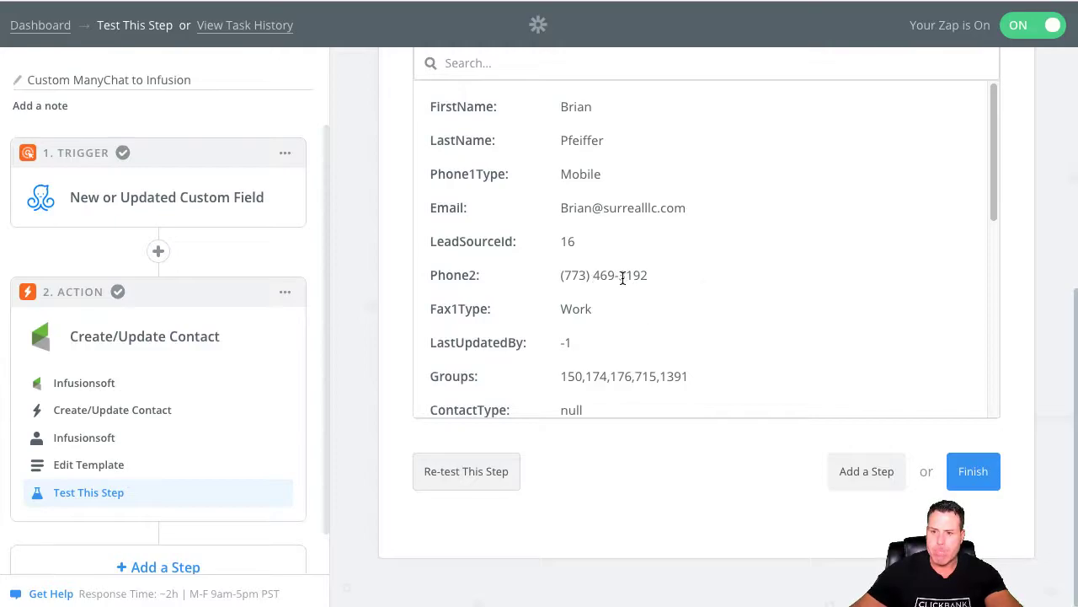
pyautogui.scroll(1, 607, 306)
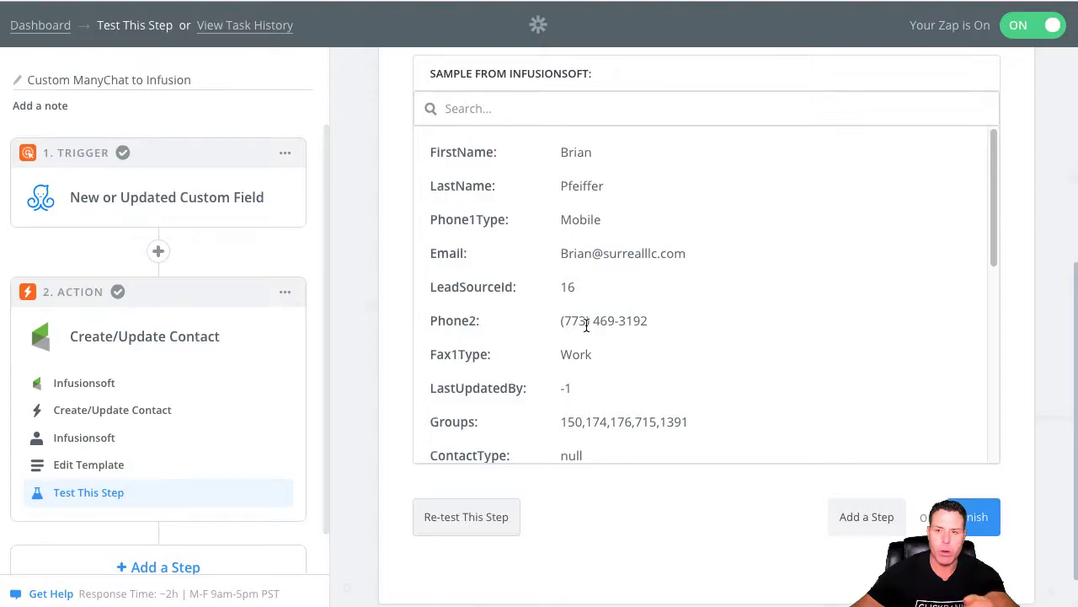
pyautogui.scroll(-2, 586, 314)
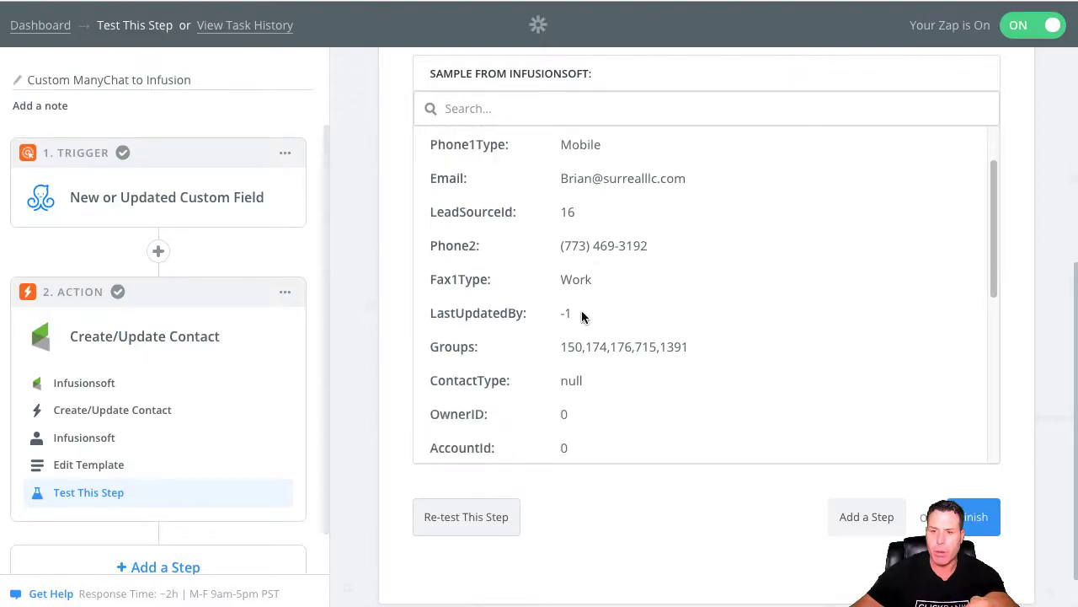
pyautogui.scroll(-5, 578, 312)
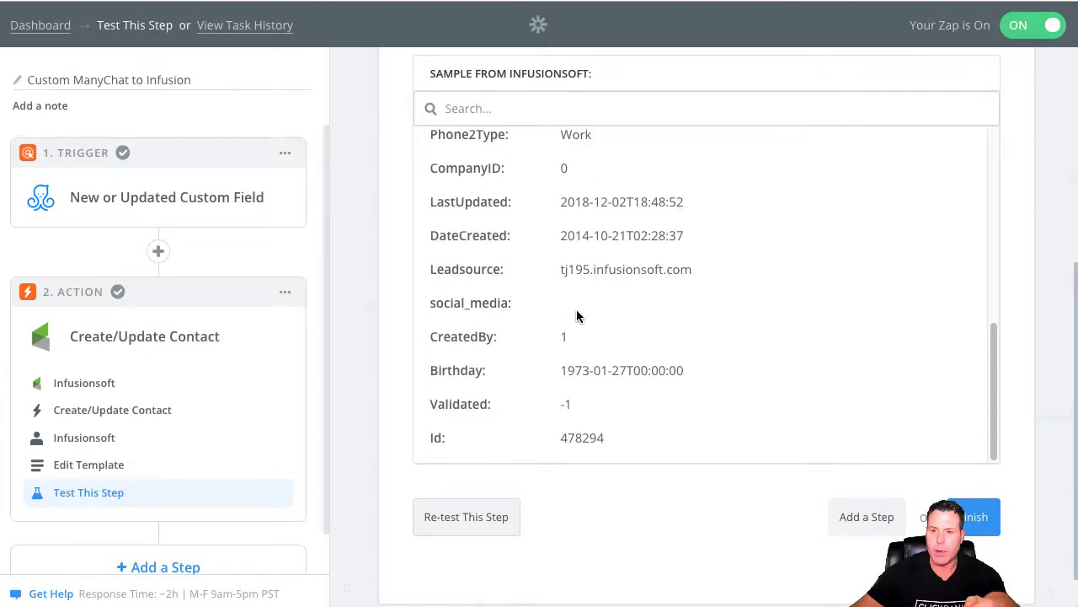
# Review the beginning of the Infusionsoft sample contact, leave the Zap and open the Explore page for connecting apps.
pyautogui.scroll(3, 576, 312)
pyautogui.scroll(3, 576, 310)
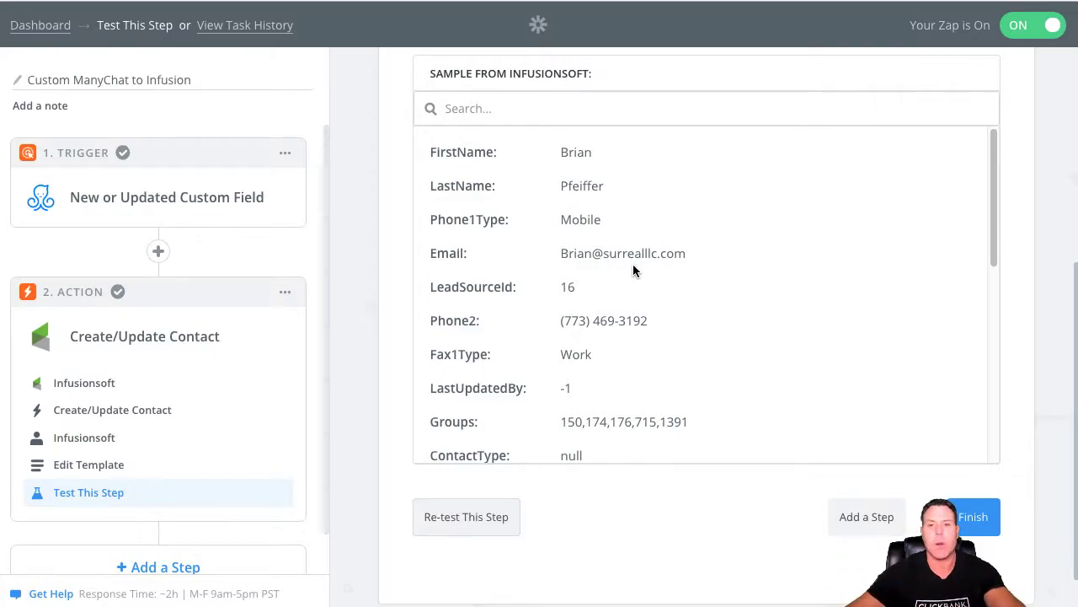
pyautogui.click(41, 25)
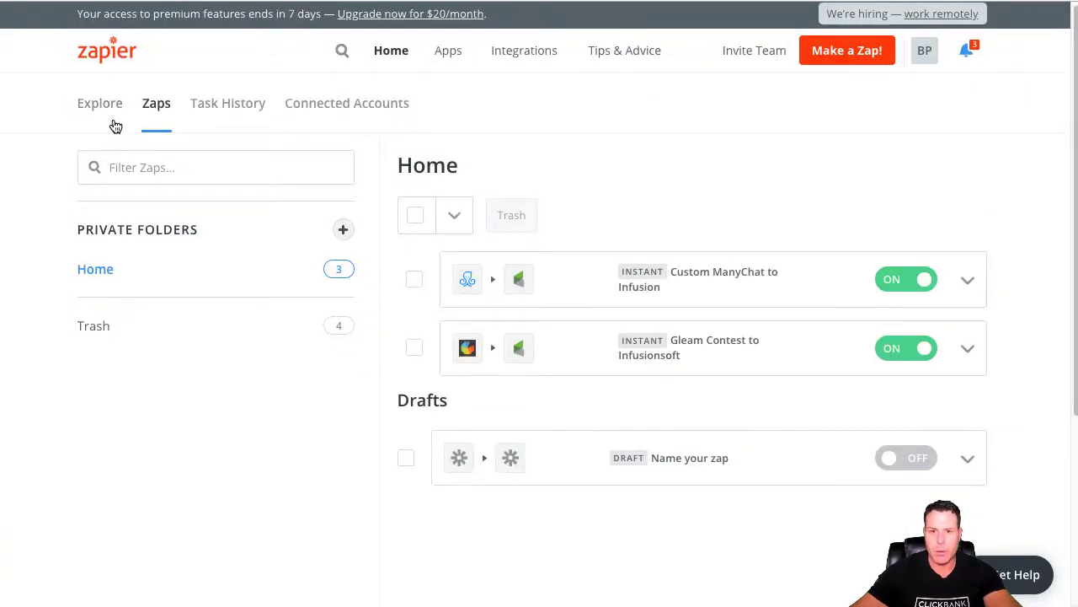
pyautogui.click(393, 53)
# Try pairing ManyChat with ActiveCampaign as the two apps to connect, and clear both app choices.
pyautogui.click(177, 244)
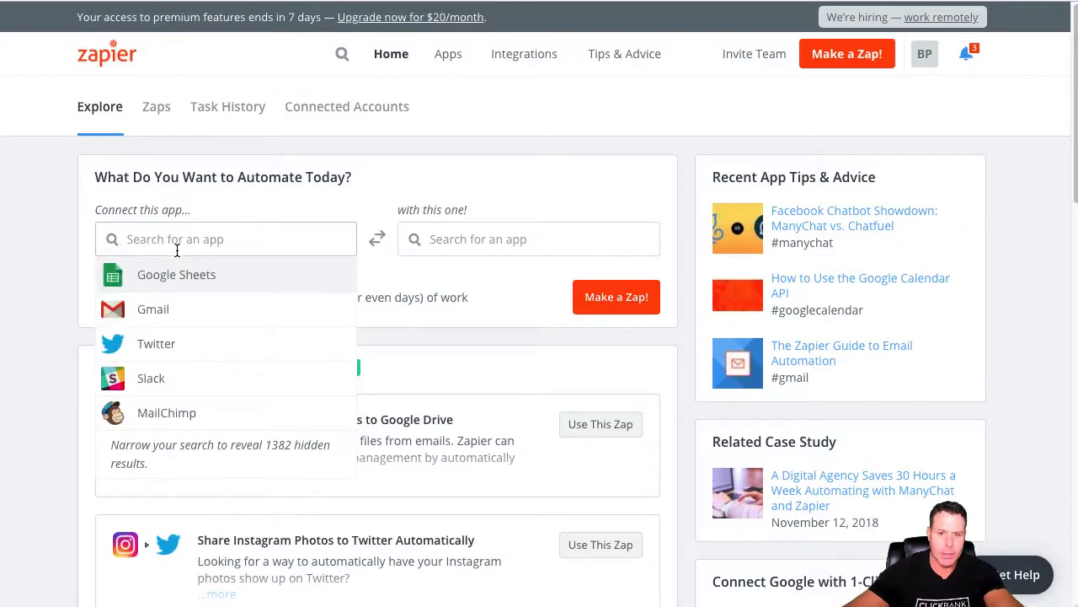
pyautogui.write('Many')
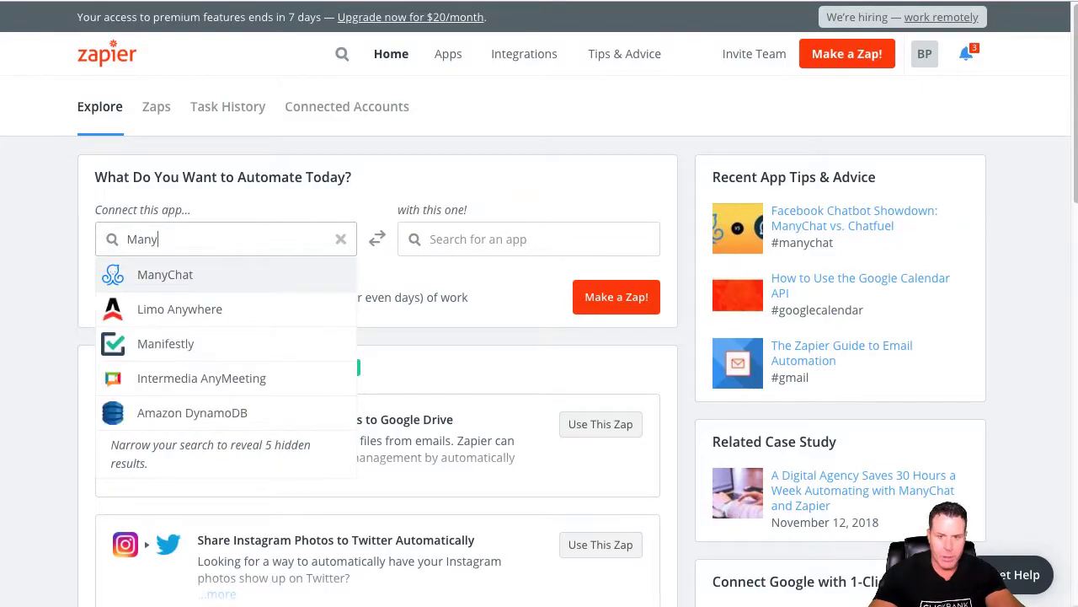
pyautogui.click(203, 274)
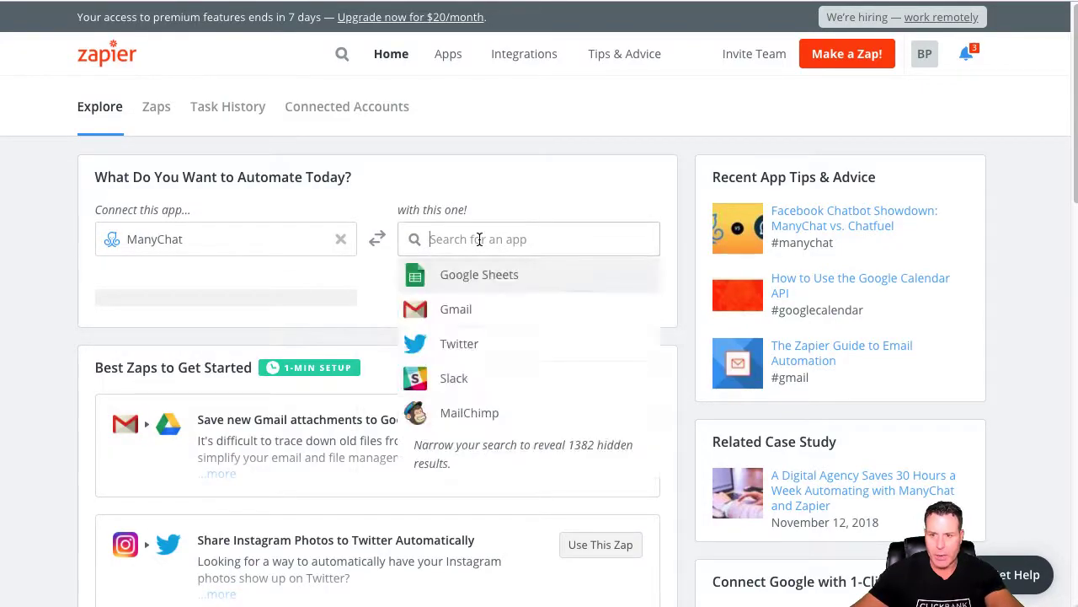
pyautogui.write('Ax')
pyautogui.press('BackSpace')
pyautogui.write('ctiv')
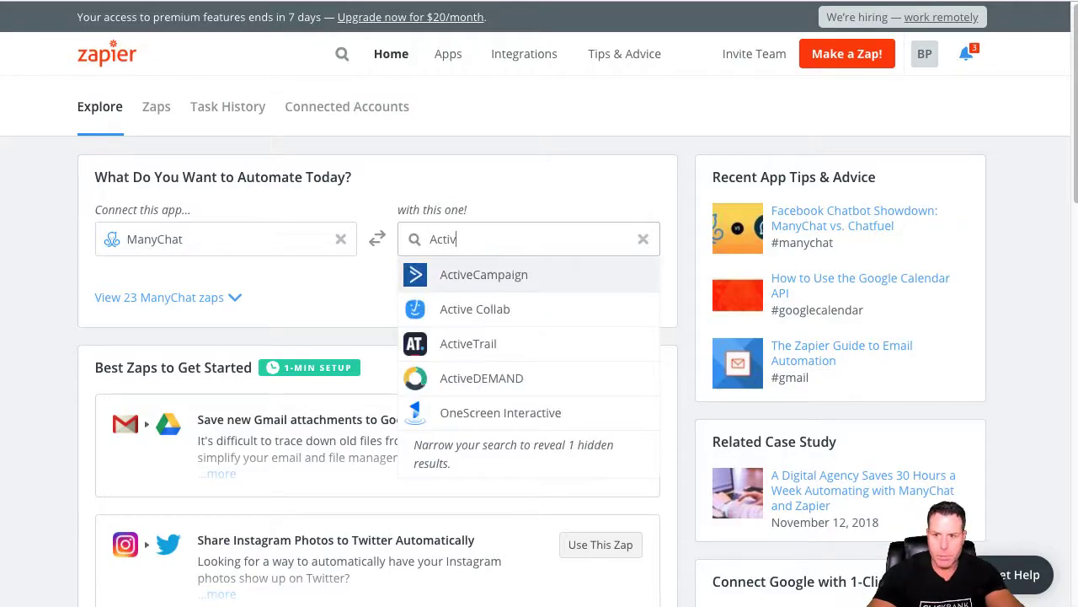
pyautogui.click(522, 274)
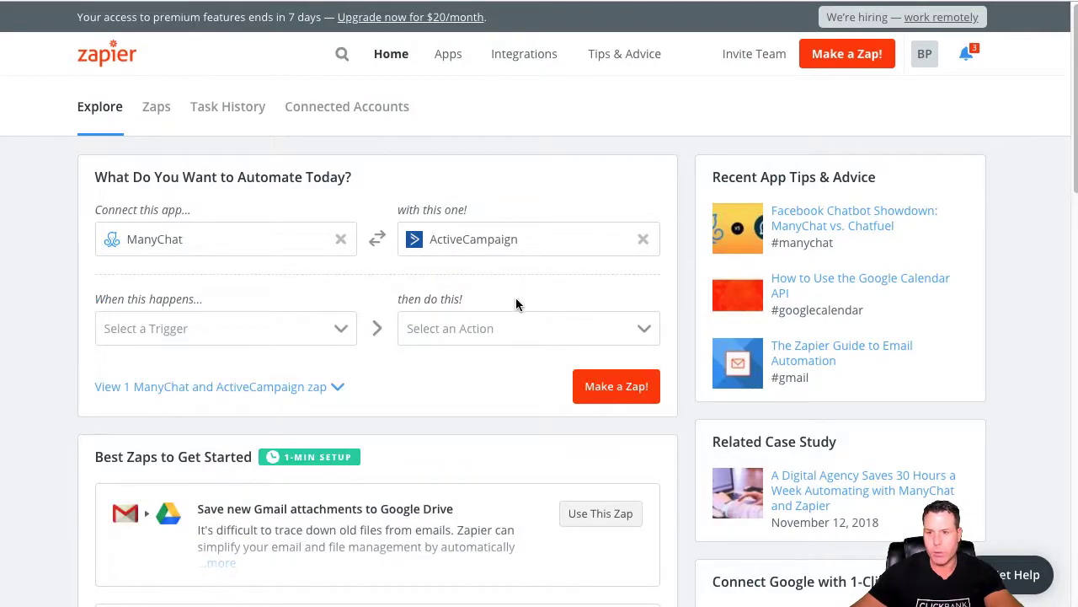
pyautogui.click(643, 236)
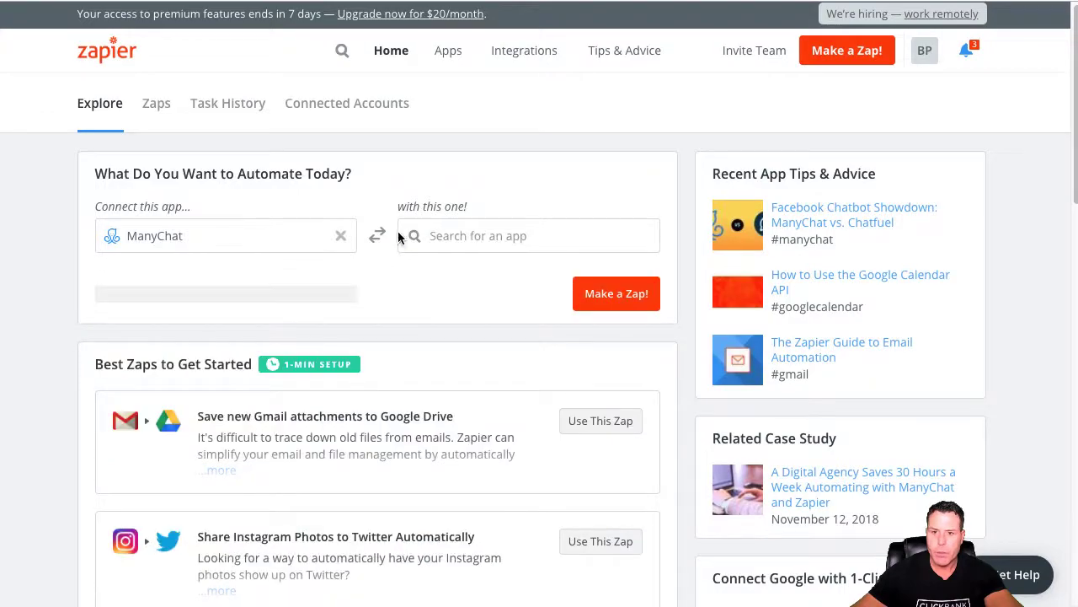
pyautogui.click(341, 237)
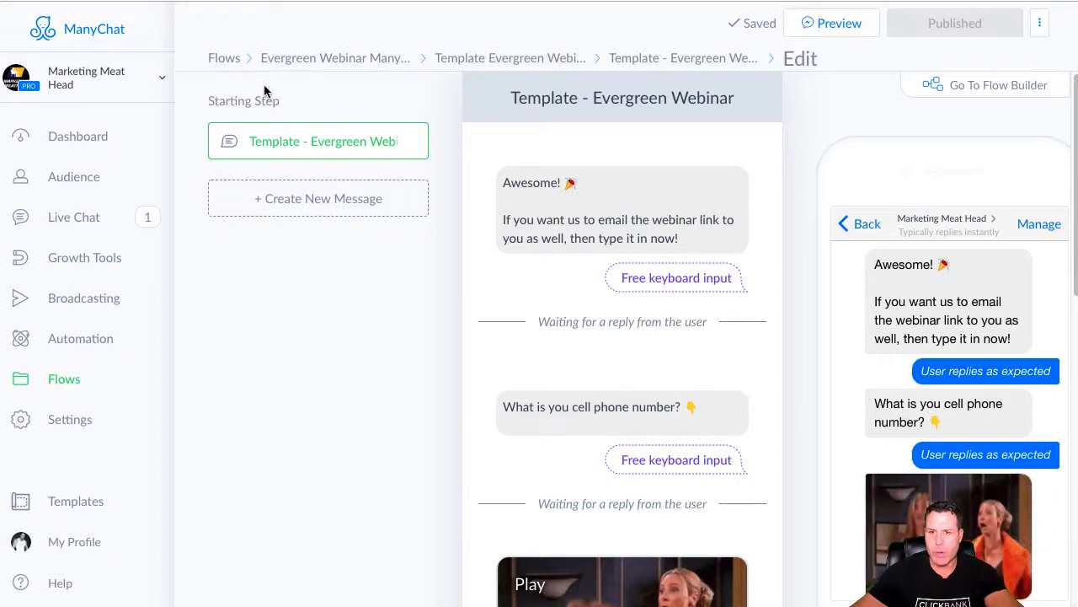
# Switch to ManyChat and examine the Evergreen Webinar flow's messages asking for the email address and cell phone number.
pyautogui.click(666, 403)
pyautogui.scroll(-3, 739, 313)
pyautogui.scroll(3, 724, 329)
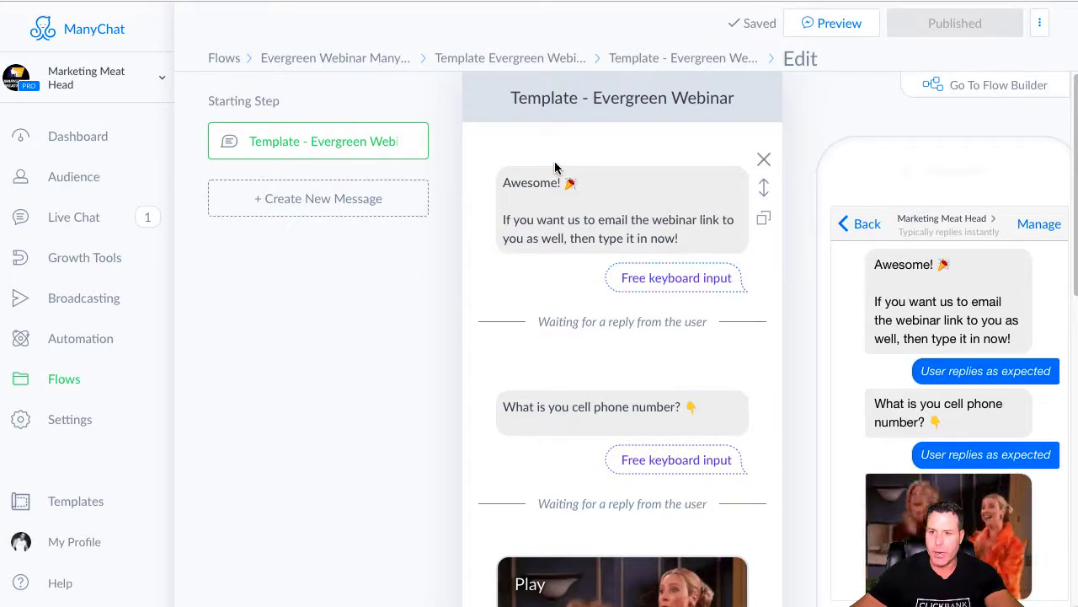
pyautogui.click(531, 182)
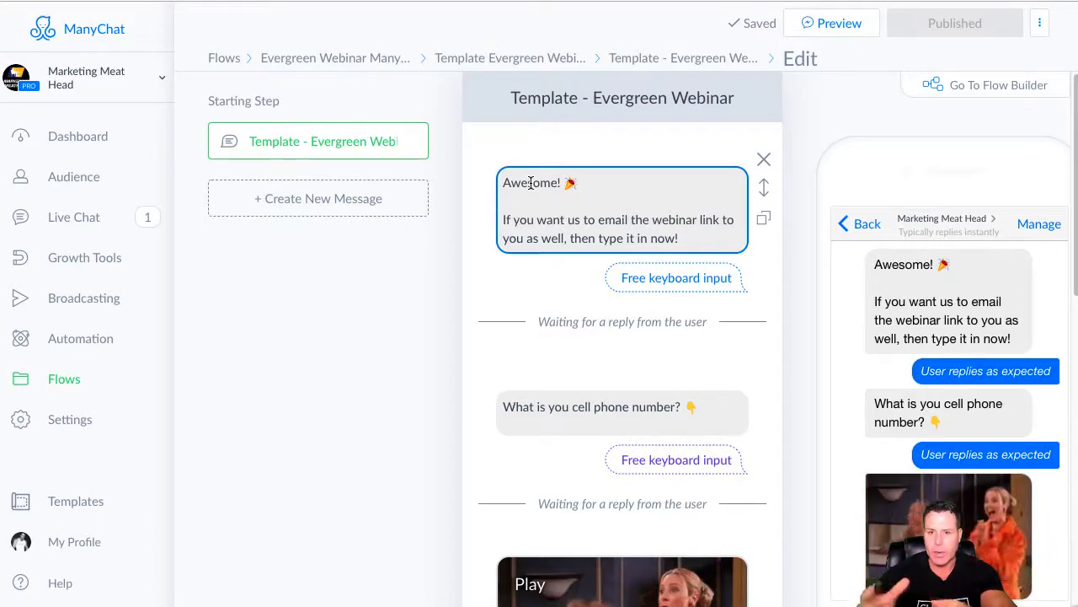
# Open the Webinar Follow Up 1 flow from the subfolder of the Evergreen Webinar ManyChat Template folder.
pyautogui.click(68, 375)
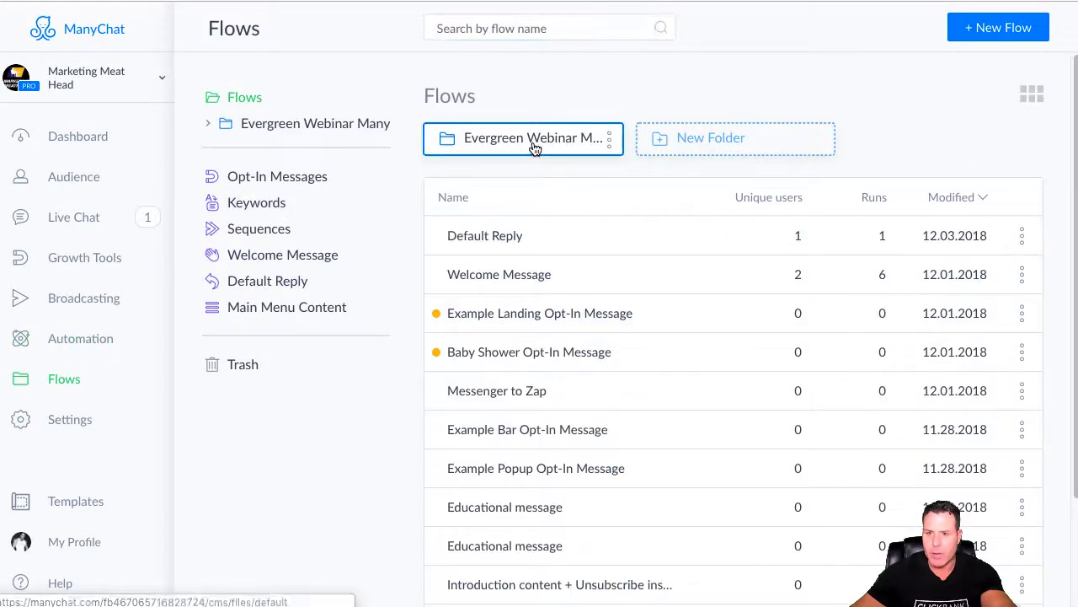
pyautogui.click(534, 144)
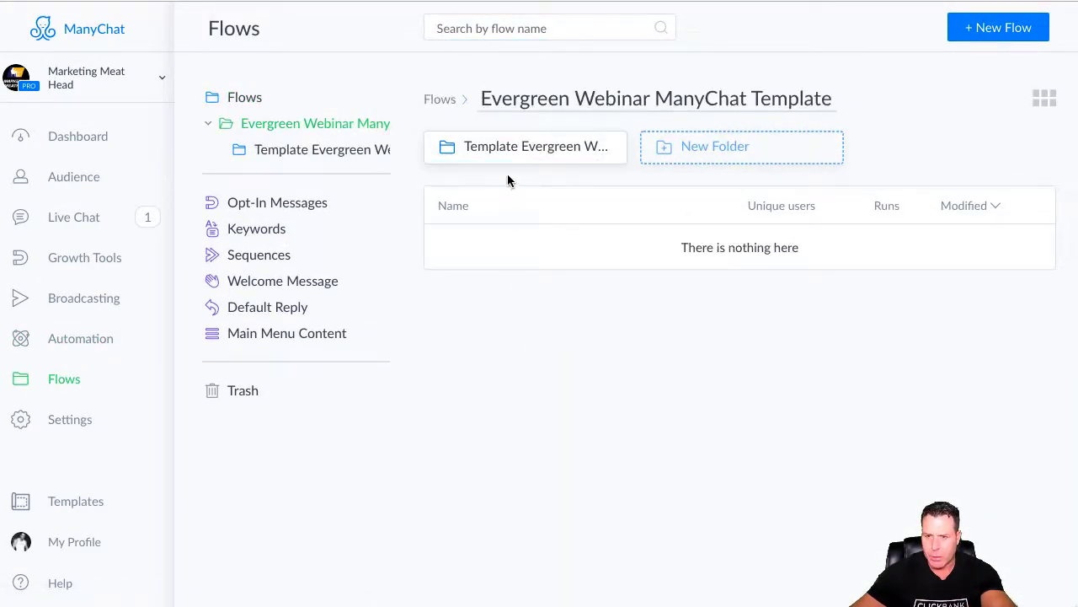
pyautogui.click(512, 150)
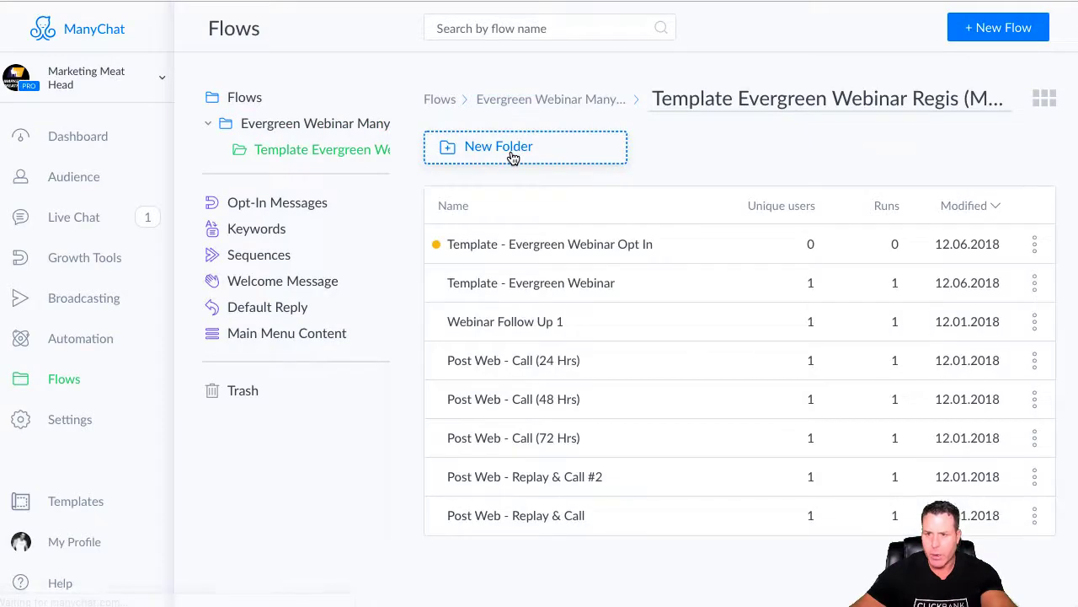
pyautogui.click(522, 337)
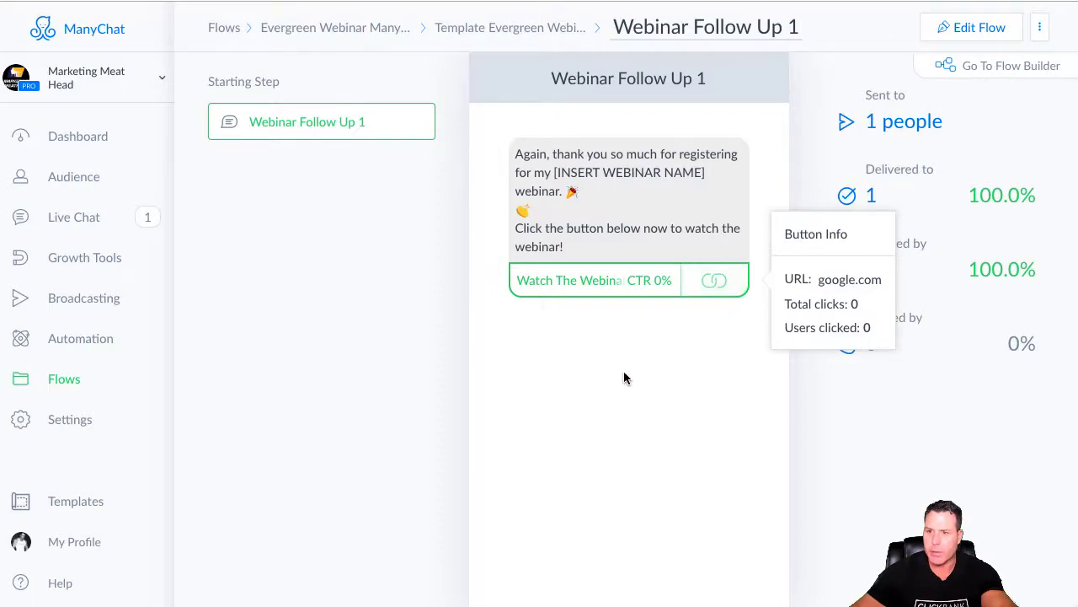
# Put the Webinar Follow Up 1 flow into editing and open the settings of its Watch The Webinar button.
pyautogui.click(986, 34)
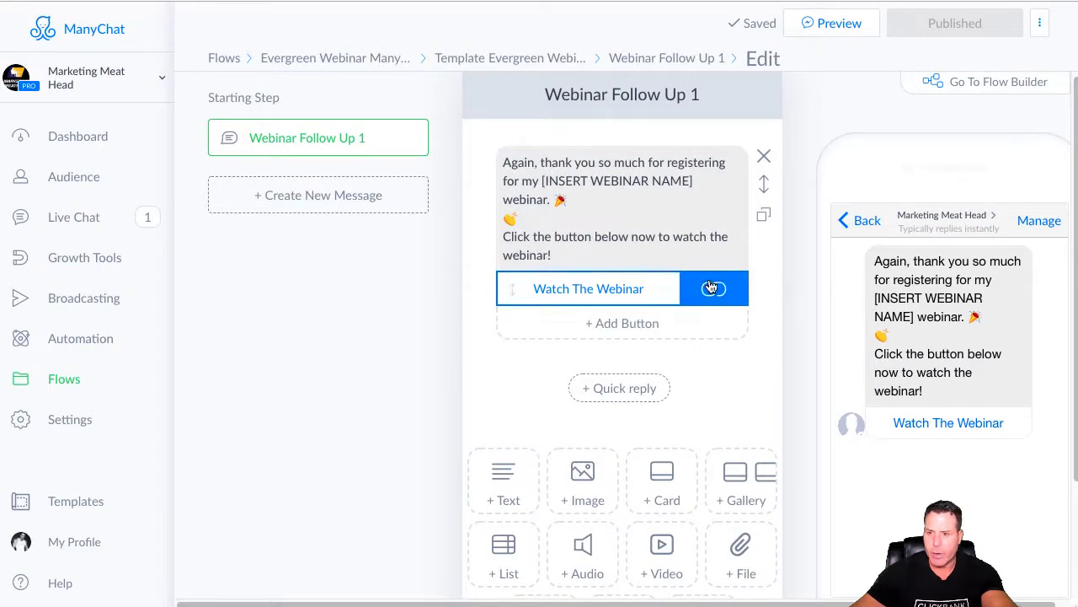
pyautogui.click(710, 288)
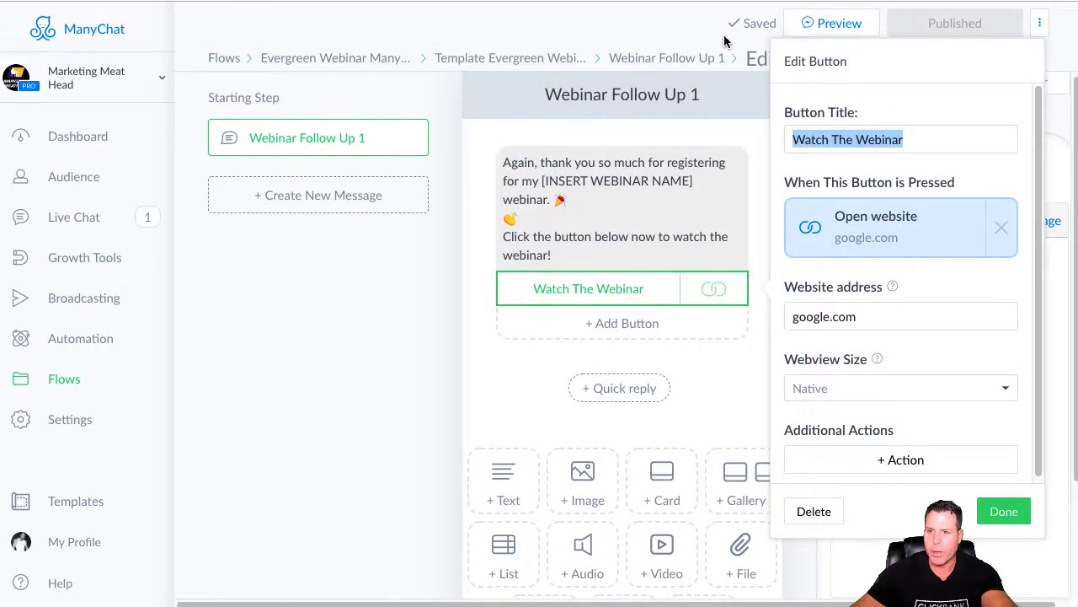
pyautogui.click(819, 513)
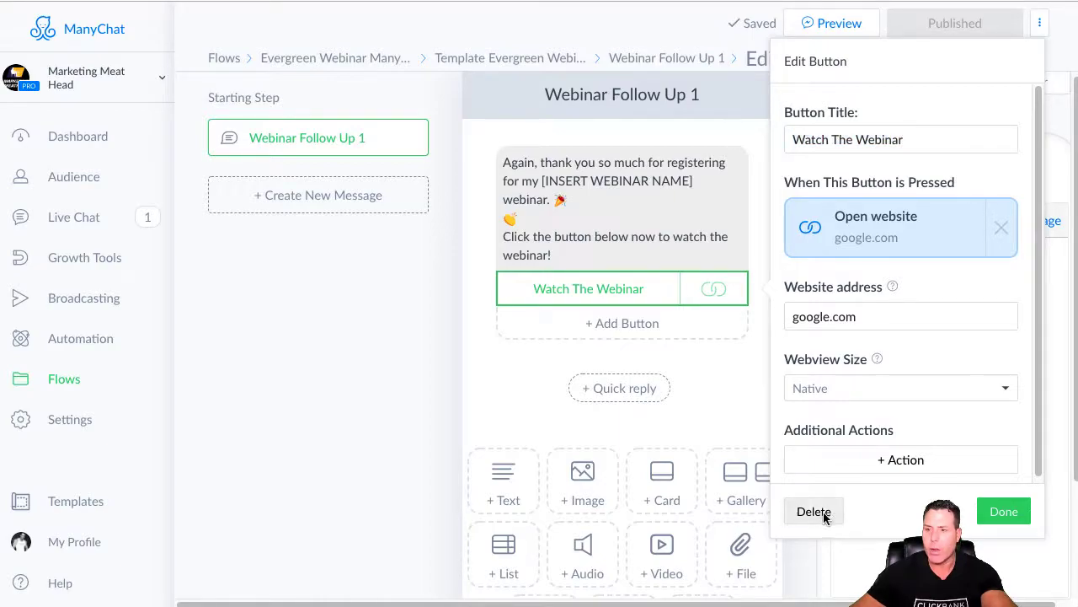